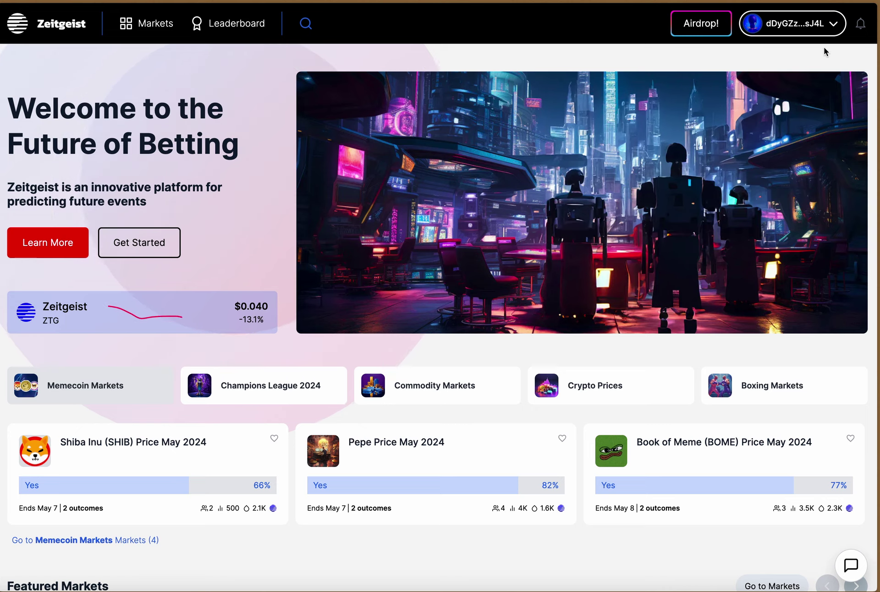
# - Open the account's portfolio and examine the network fee asset options in the settings
pyautogui.click(806, 23)
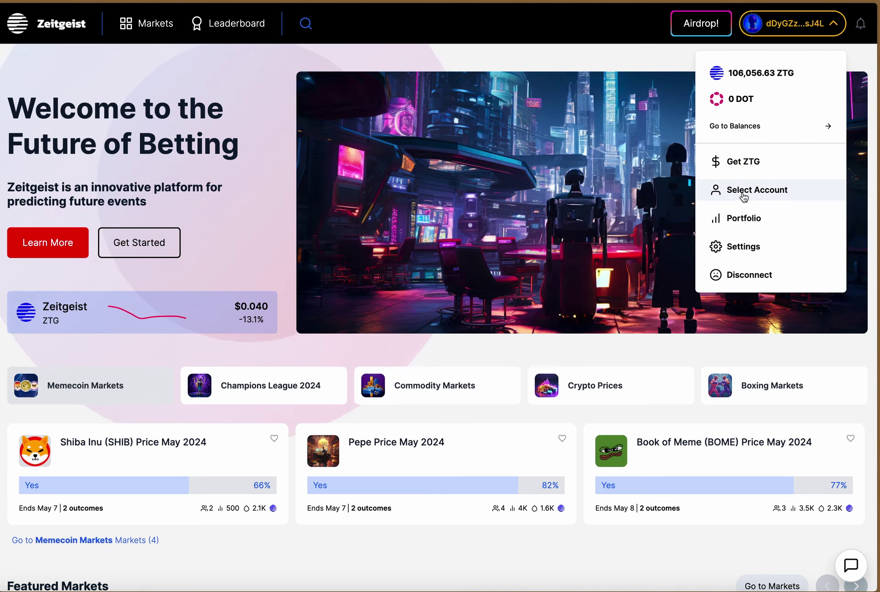
pyautogui.click(744, 219)
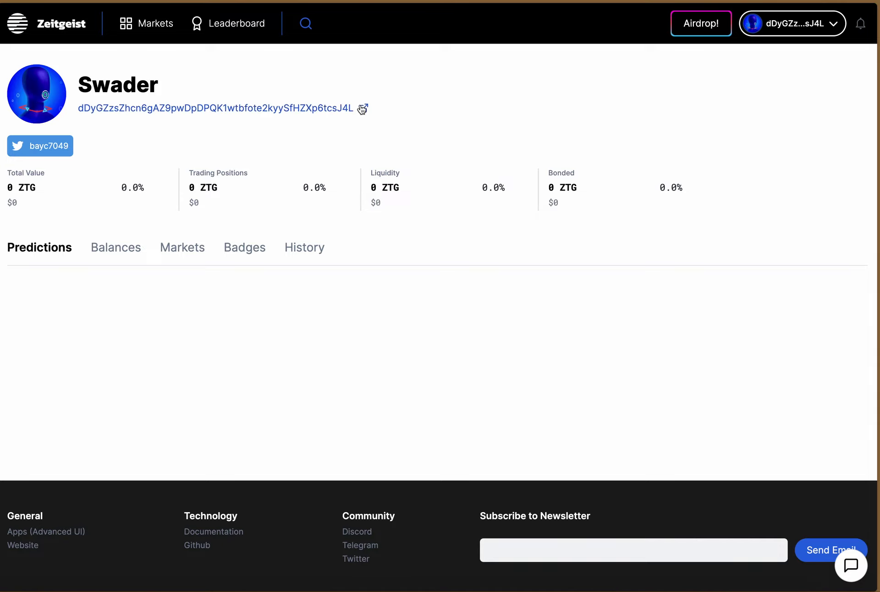
pyautogui.click(761, 27)
pyautogui.click(756, 246)
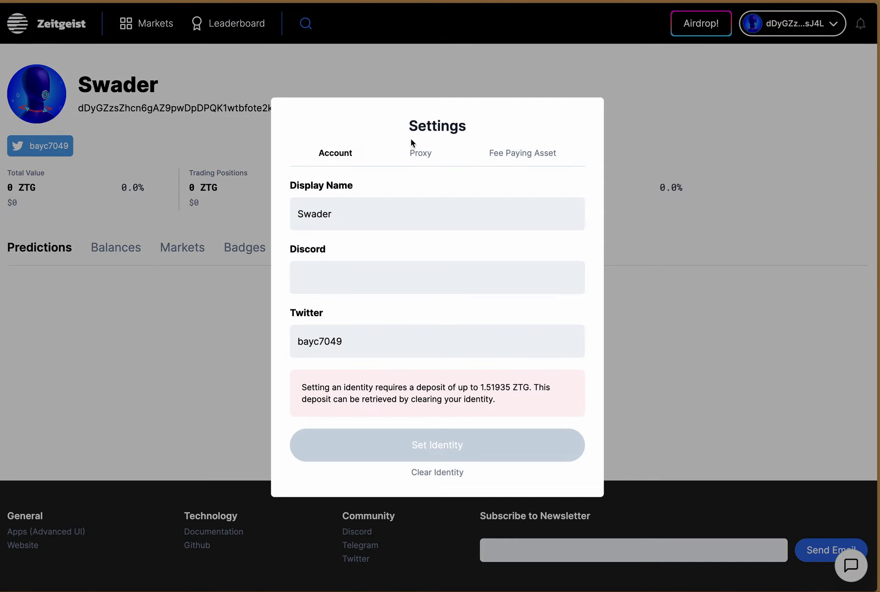
pyautogui.click(492, 154)
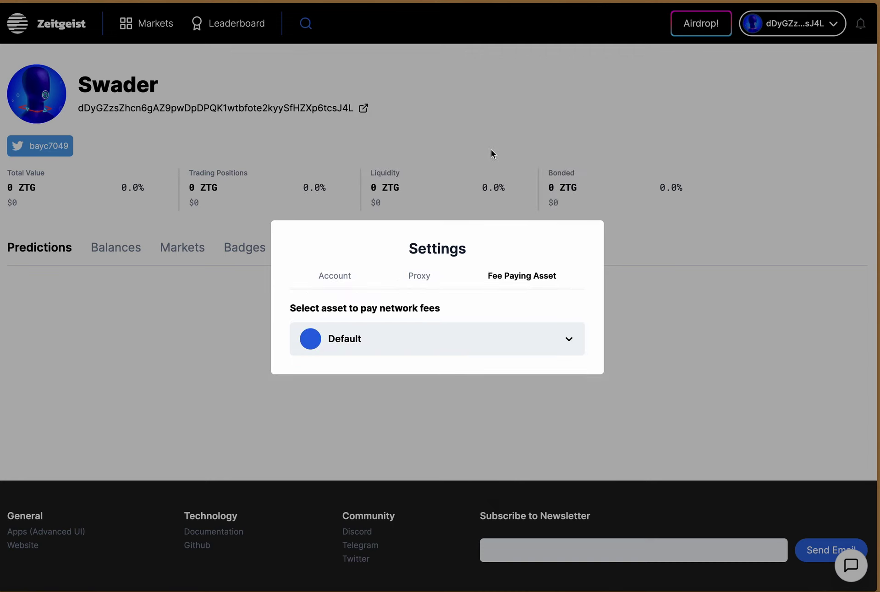
pyautogui.click(363, 351)
pyautogui.click(364, 353)
pyautogui.click(340, 355)
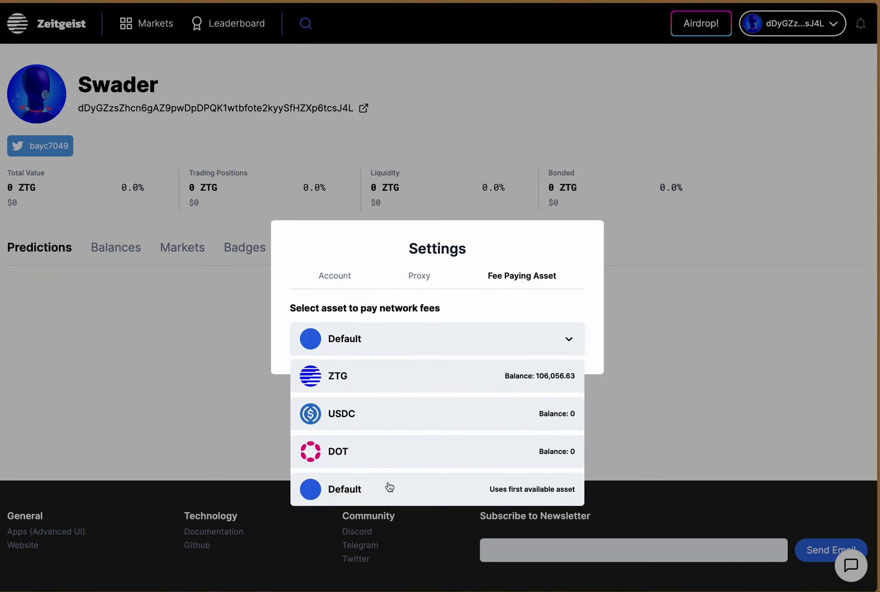
pyautogui.click(770, 80)
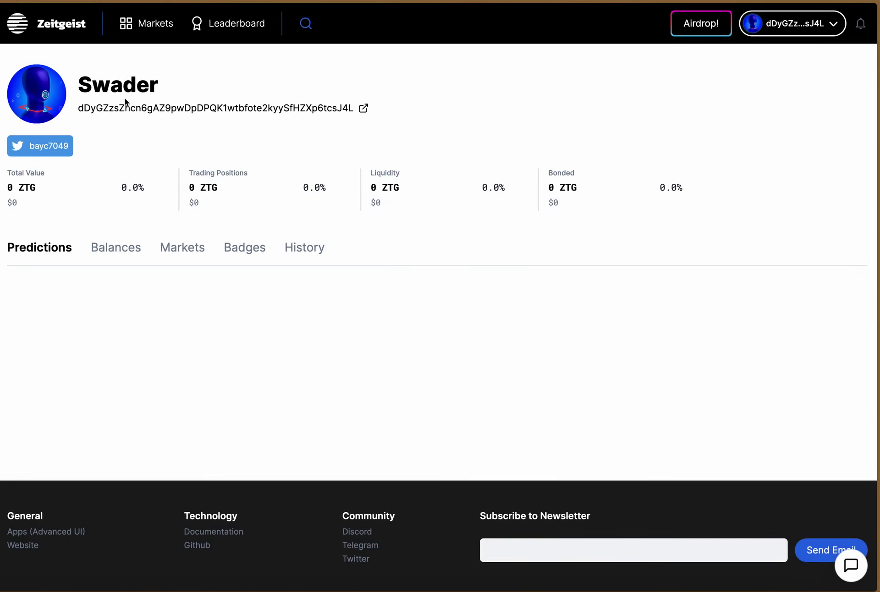
# - View the badges earned in the portfolio and the details of the connected wallet account
pyautogui.click(239, 256)
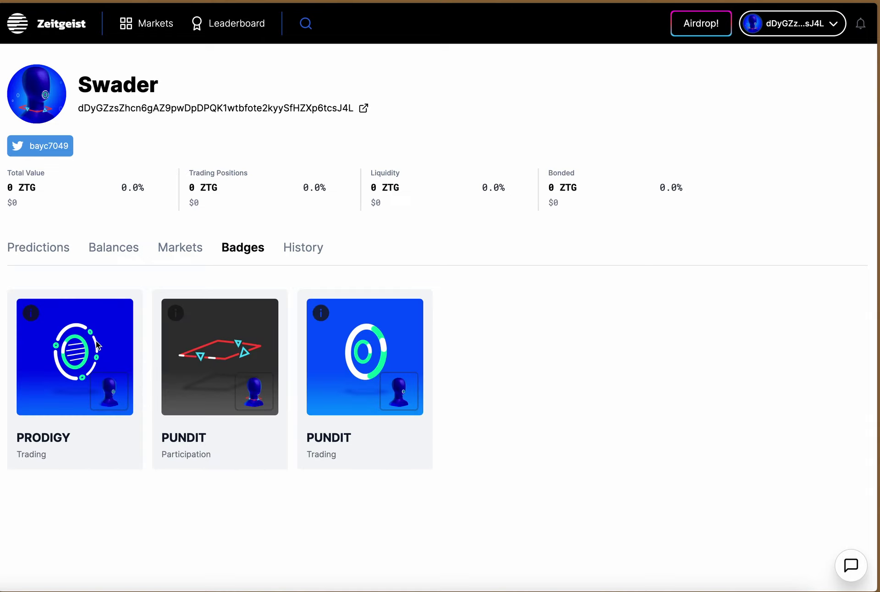
pyautogui.moveTo(175, 313)
pyautogui.click(780, 25)
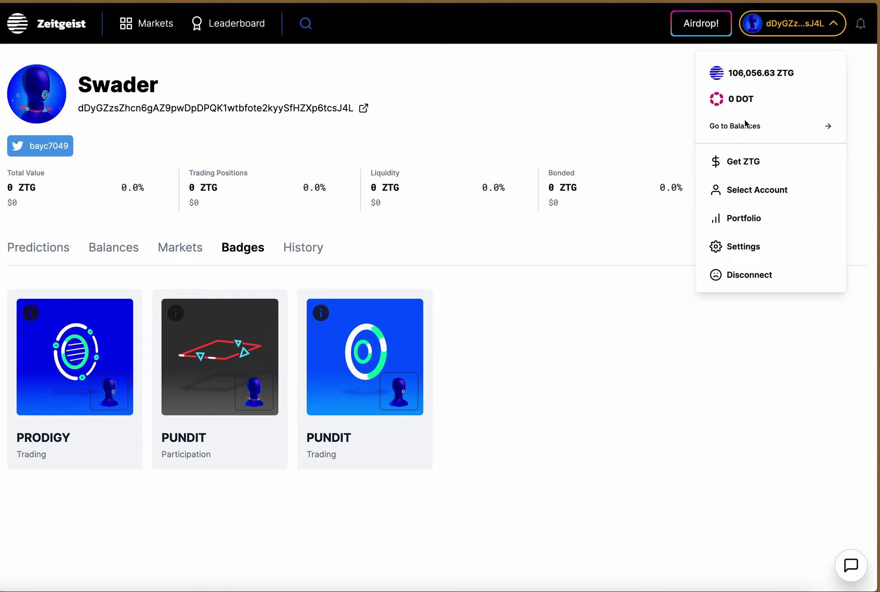
pyautogui.click(742, 194)
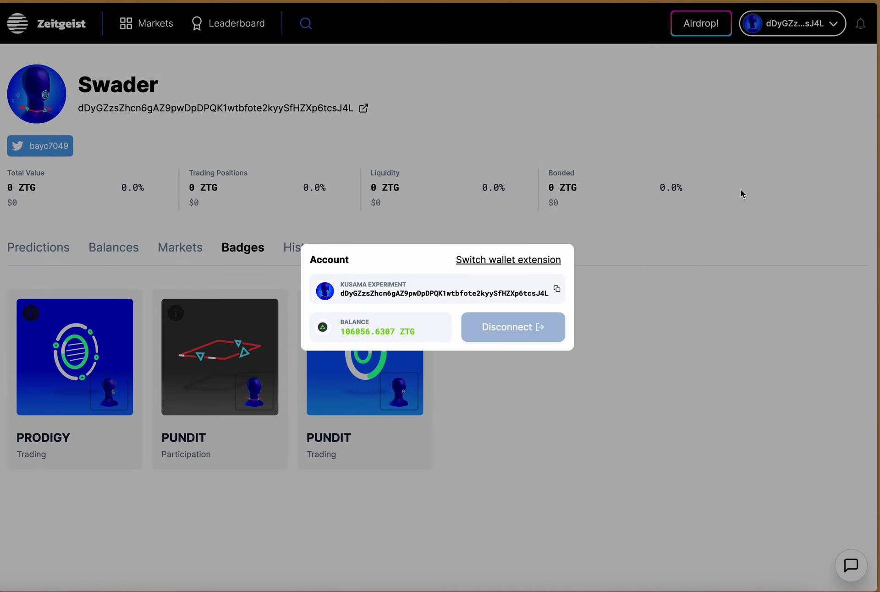
pyautogui.click(669, 208)
# - Review the portfolio's balances, created markets, badges, trade history and predictions
pyautogui.click(761, 35)
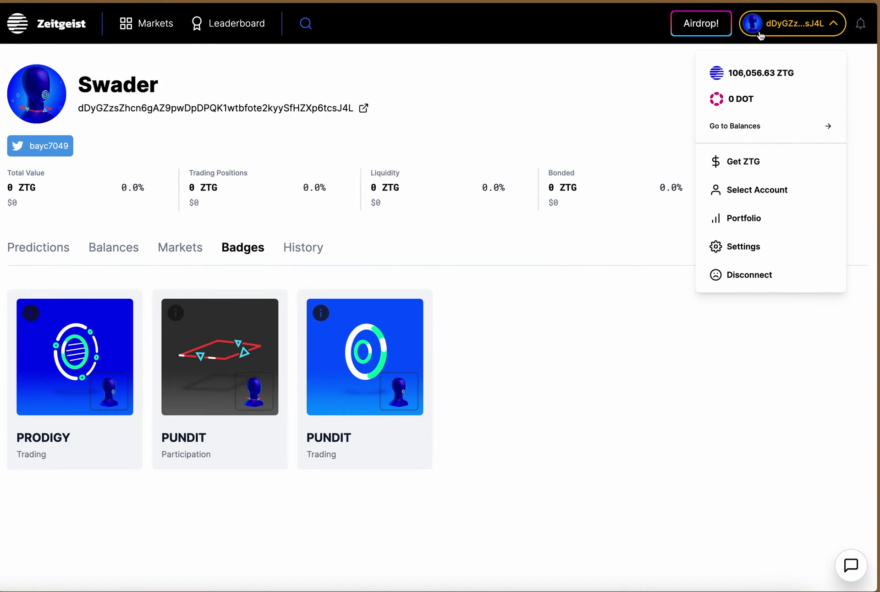
pyautogui.click(744, 225)
pyautogui.click(103, 248)
pyautogui.click(181, 248)
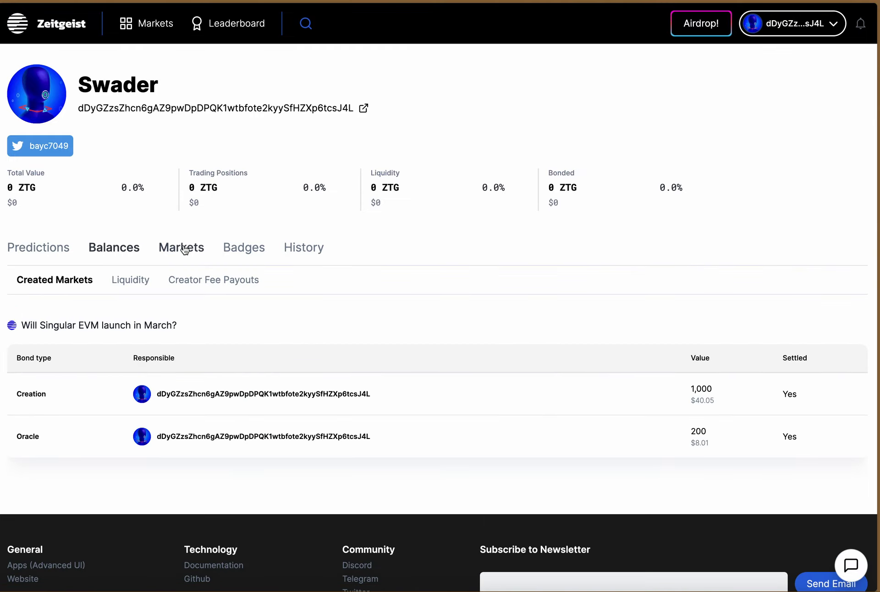
pyautogui.click(247, 248)
pyautogui.click(311, 253)
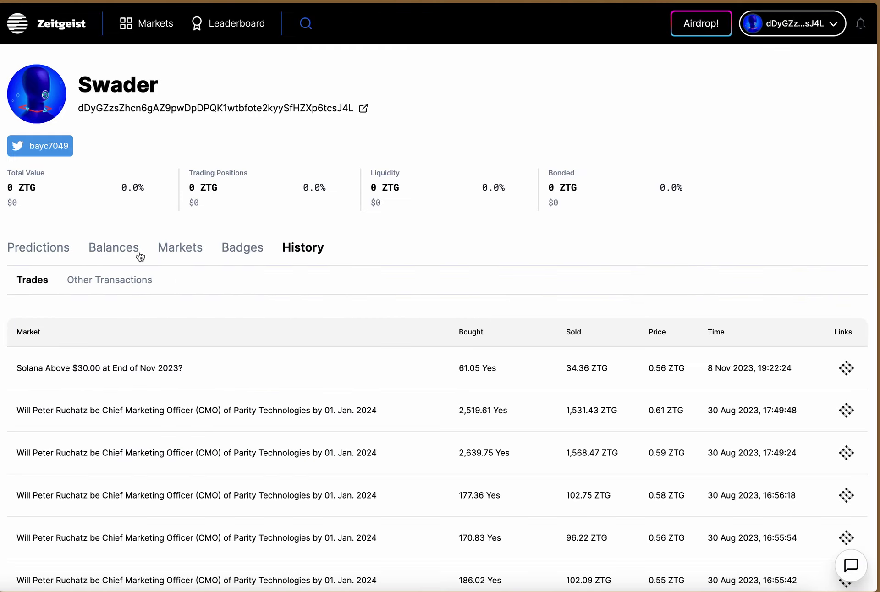
pyautogui.click(138, 255)
pyautogui.click(189, 253)
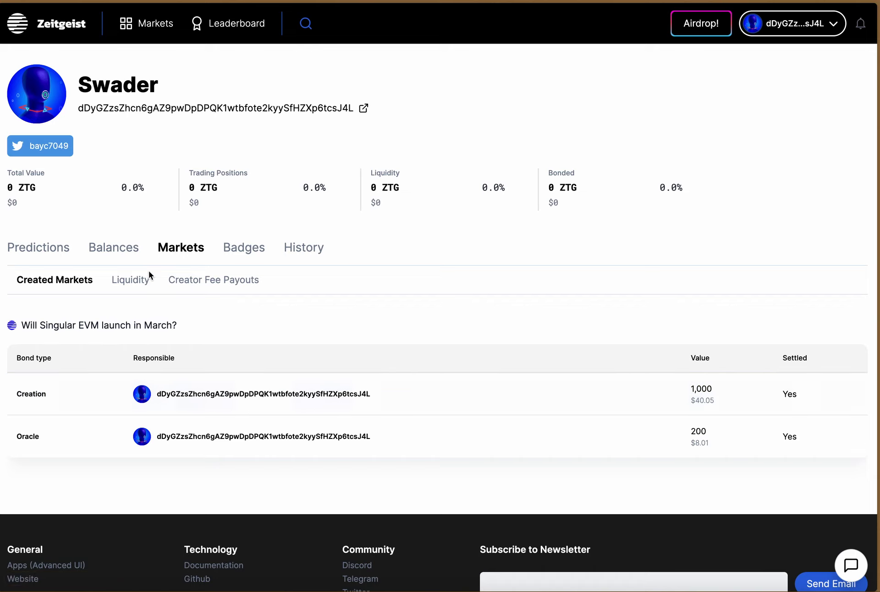
pyautogui.click(31, 248)
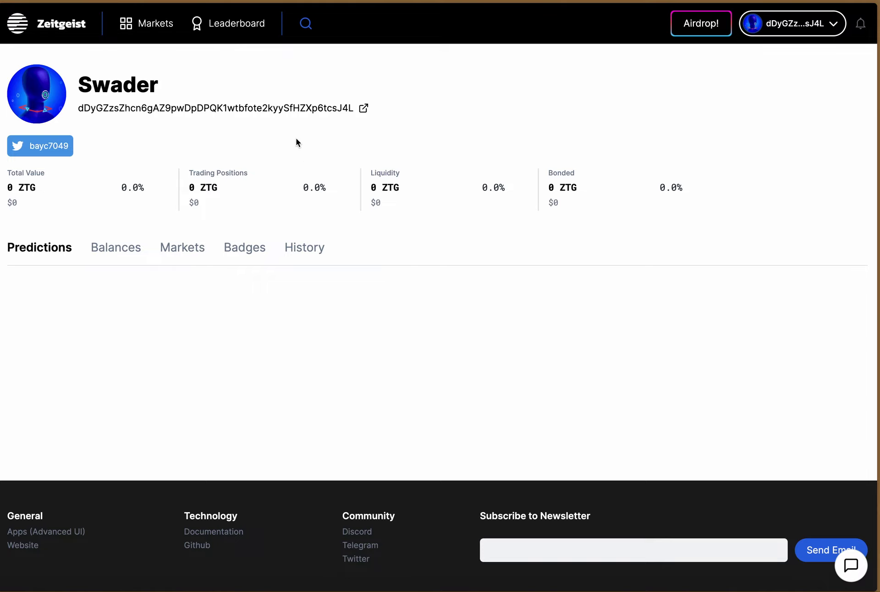
# - Start creating a new market with ZTG as its currency and continue to the question stage
pyautogui.click(150, 25)
pyautogui.click(164, 178)
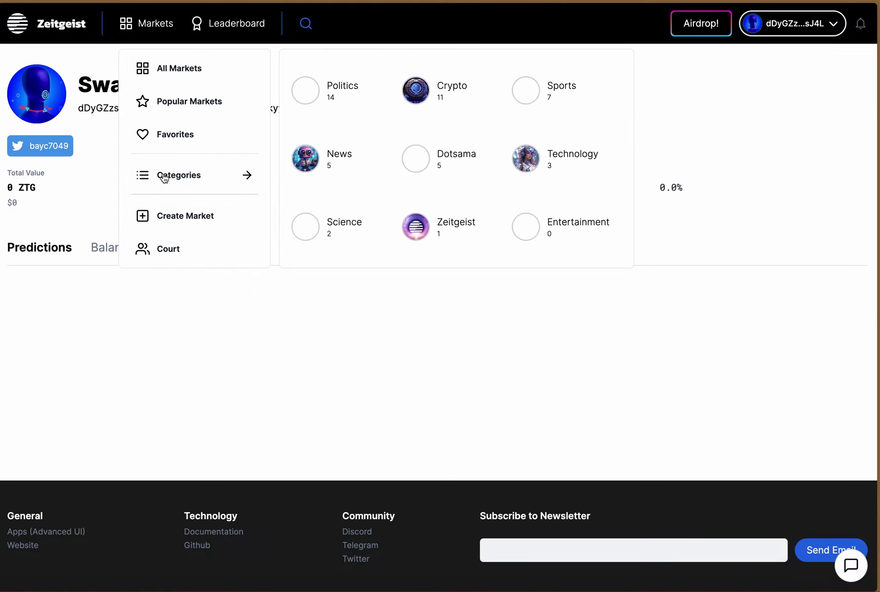
pyautogui.click(158, 218)
pyautogui.click(241, 343)
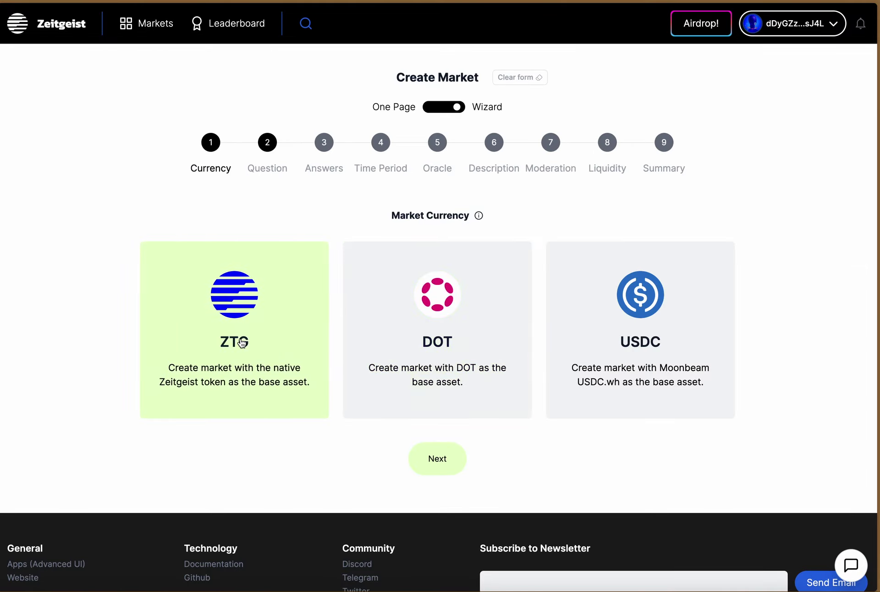
pyautogui.click(435, 465)
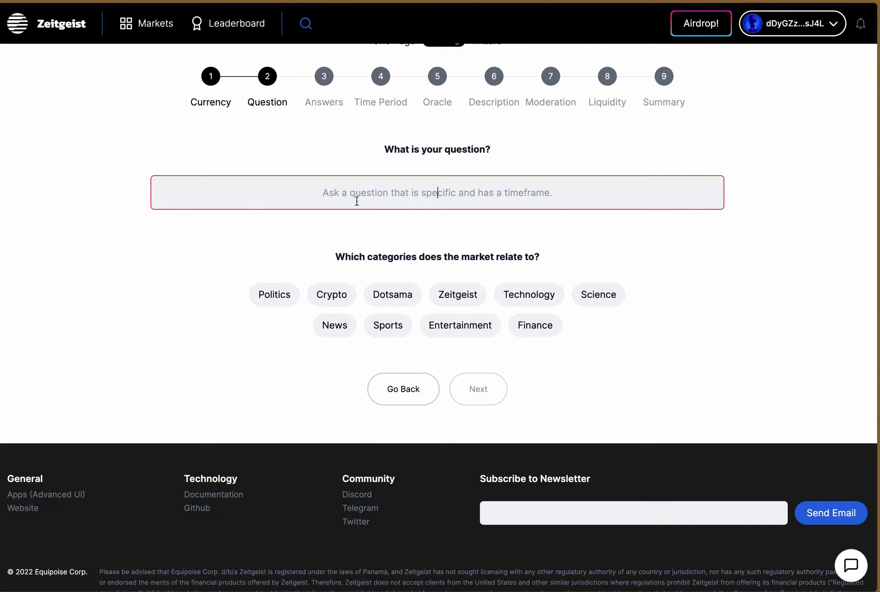
# - Enter "Will Dot Leap be Decentralized by 1.1.2025." as the market question
pyautogui.write('Will Dot ')
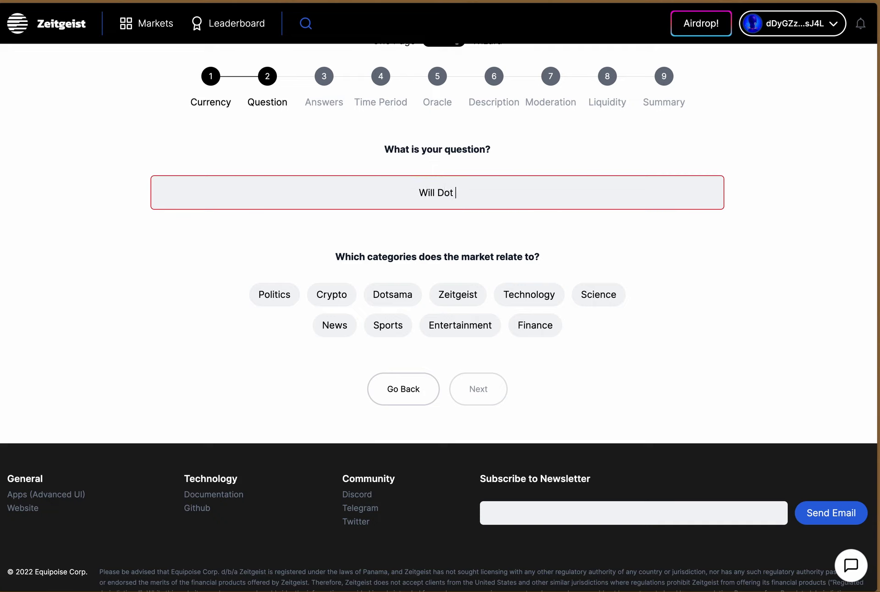
pyautogui.write('Leap be Dec')
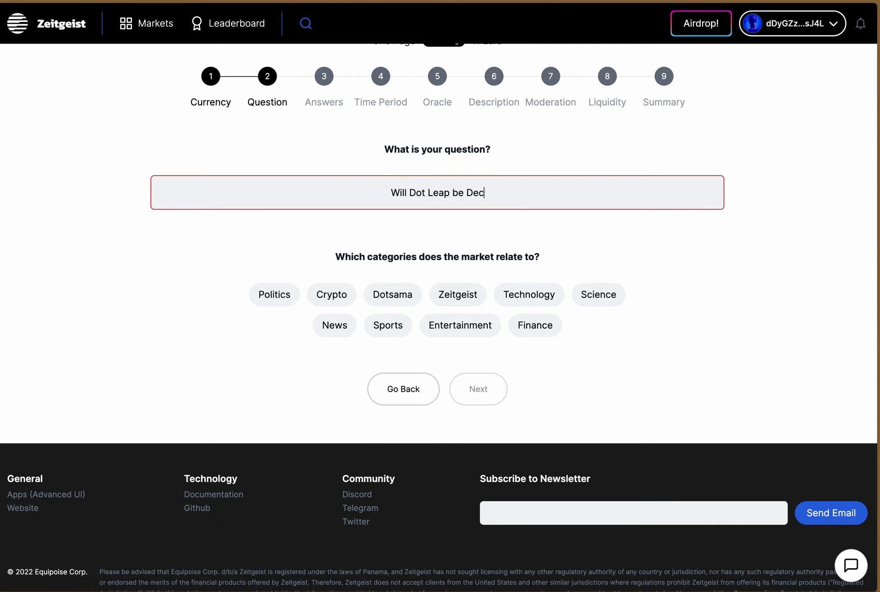
pyautogui.write('entralized by ')
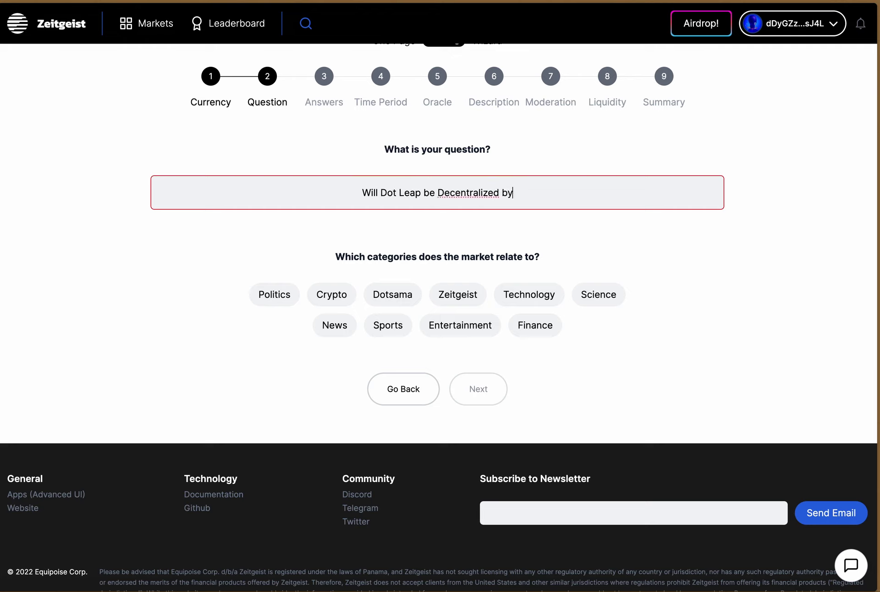
pyautogui.write('1.')
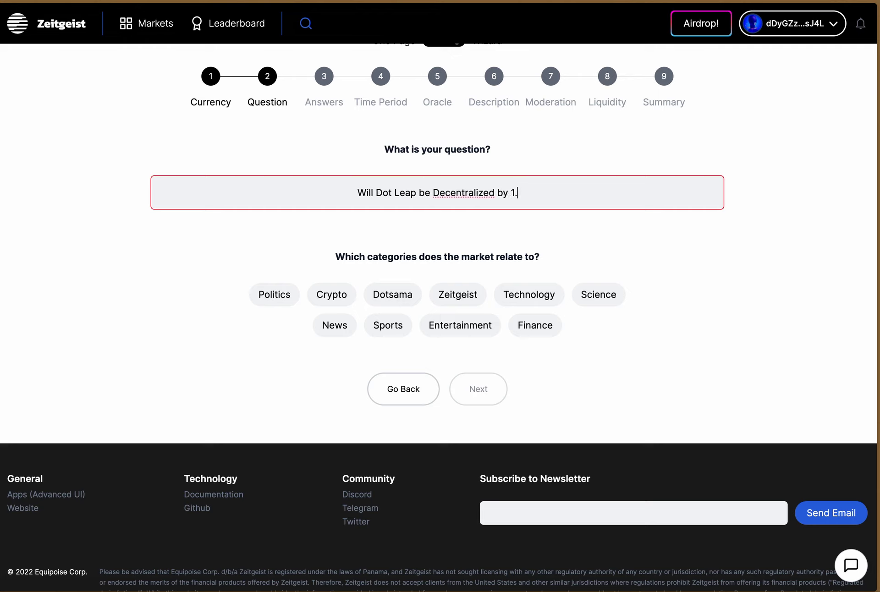
pyautogui.write('1.2025.')
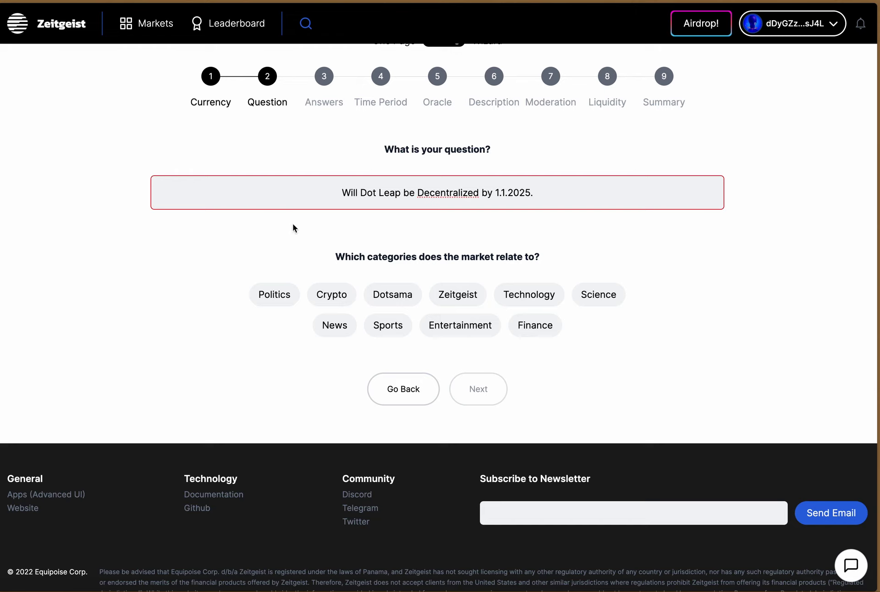
# - Assign the Crypto and Dotsama categories to the market and append a question mark to the question
pyautogui.click(330, 294)
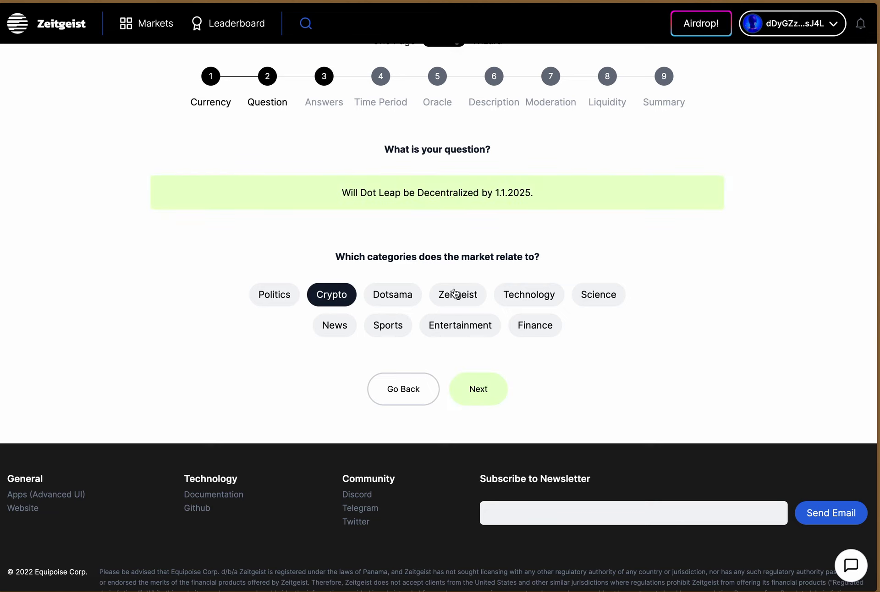
pyautogui.click(392, 296)
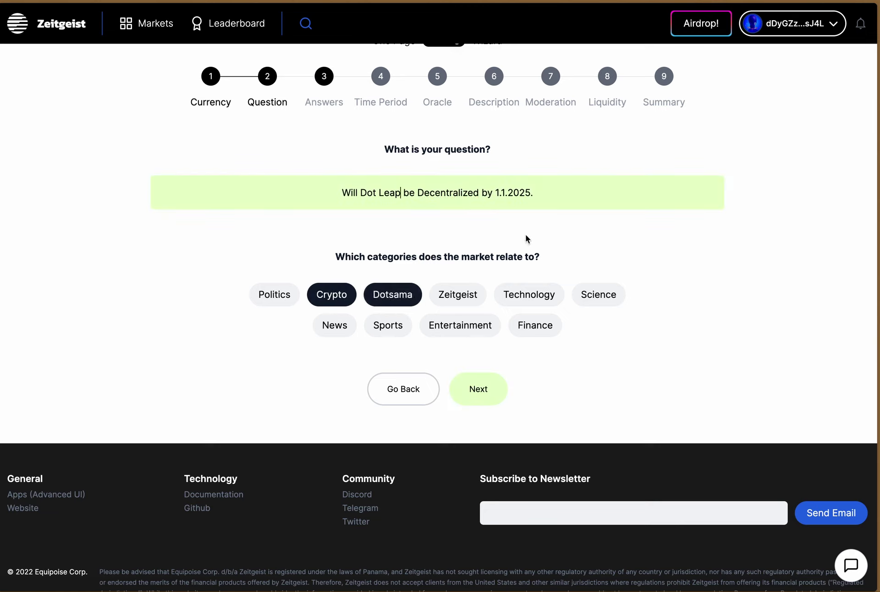
pyautogui.click(551, 182)
pyautogui.click(548, 196)
pyautogui.write('?')
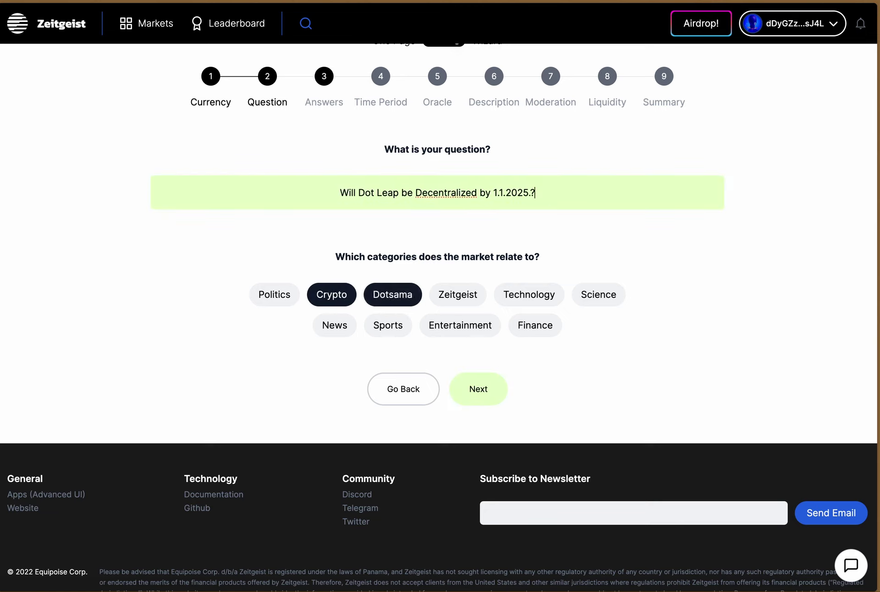
# - Choose Yes/No as the market's answer type and continue to the time period stage
pyautogui.click(473, 396)
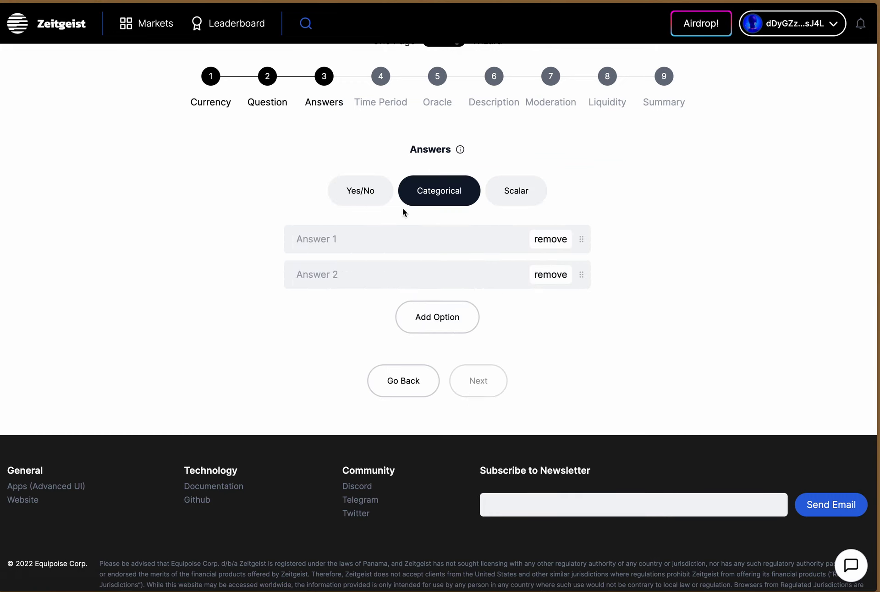
pyautogui.click(387, 196)
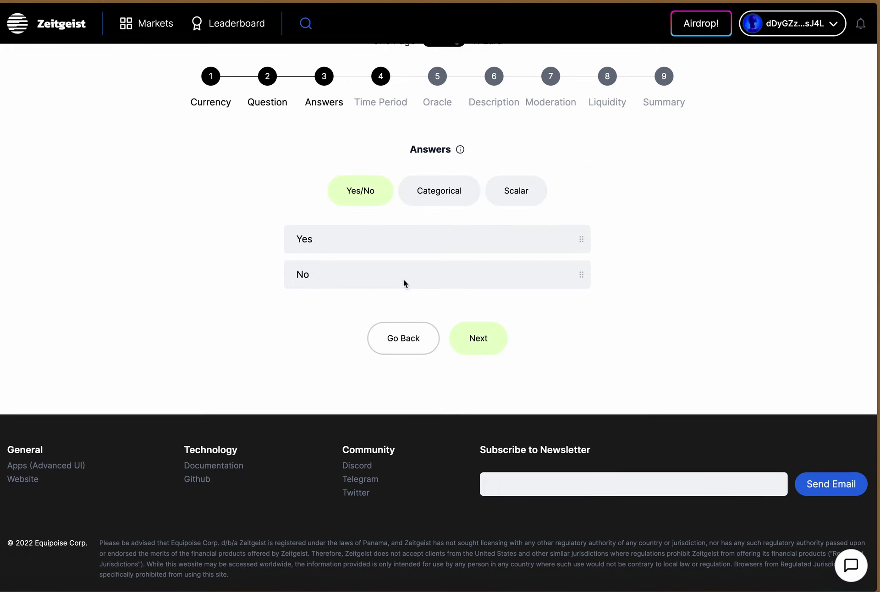
pyautogui.click(476, 345)
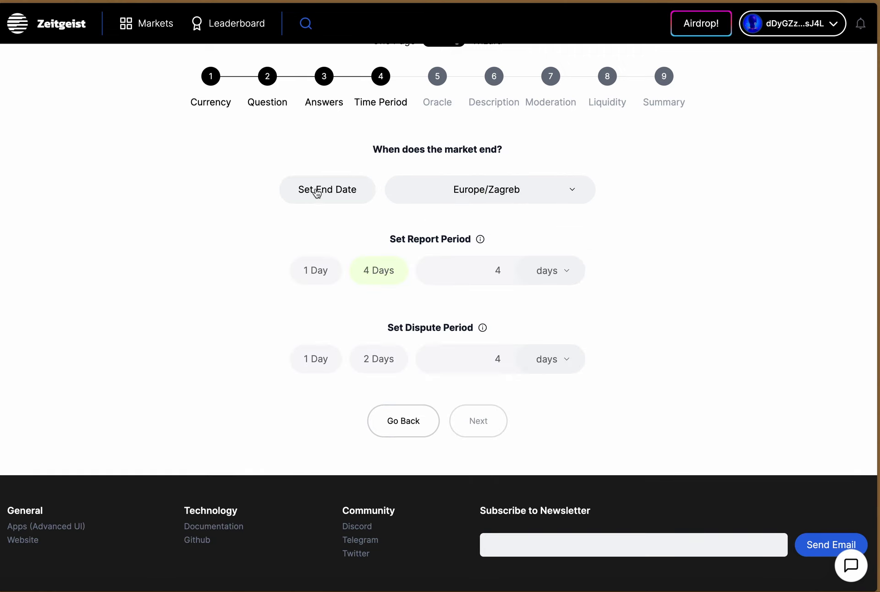
# - Set the market's end date to December 31, 2024 at 12:00 AM
pyautogui.click(361, 200)
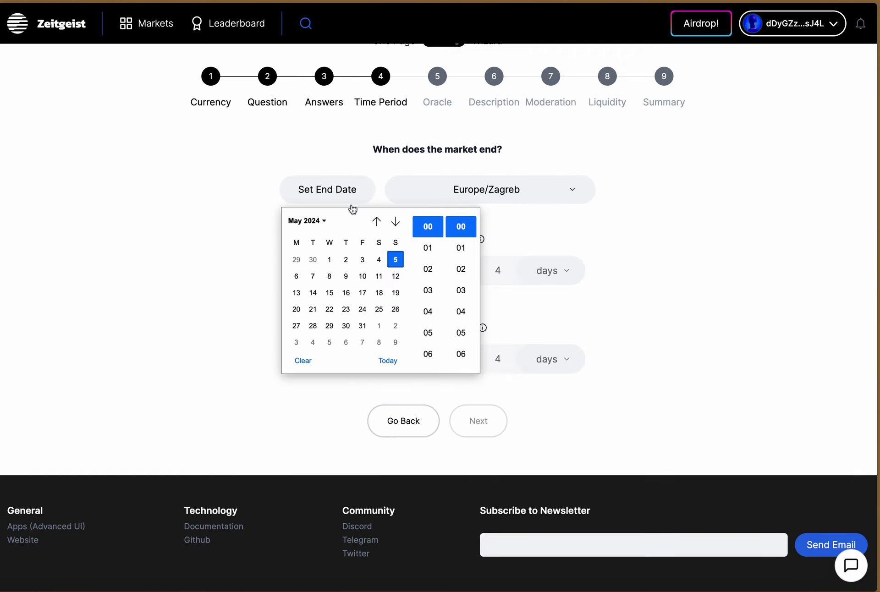
pyautogui.click(317, 223)
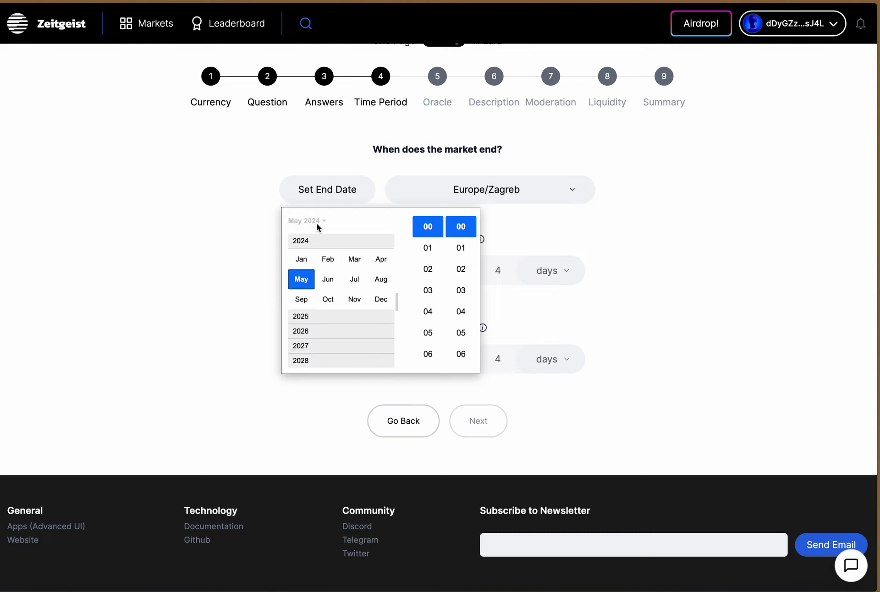
pyautogui.click(381, 299)
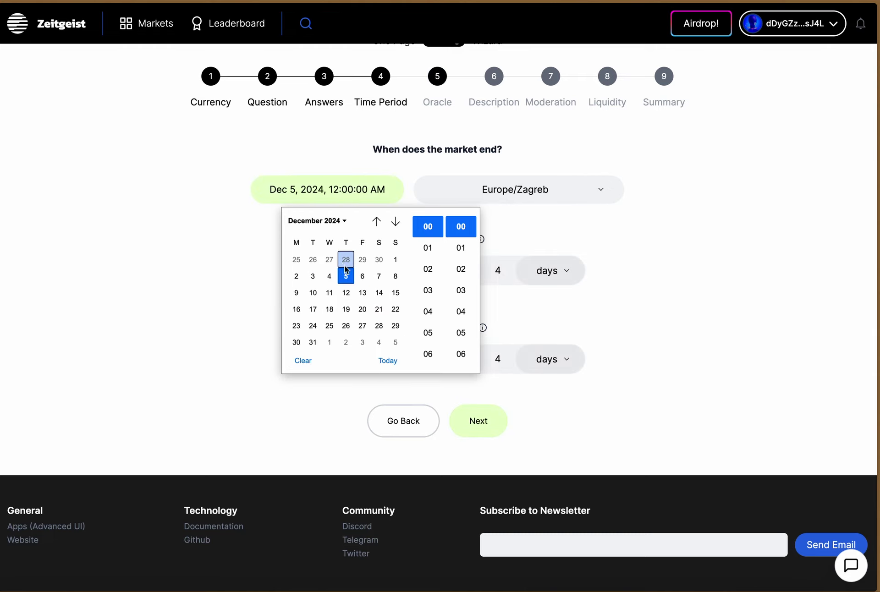
pyautogui.click(312, 342)
pyautogui.click(533, 219)
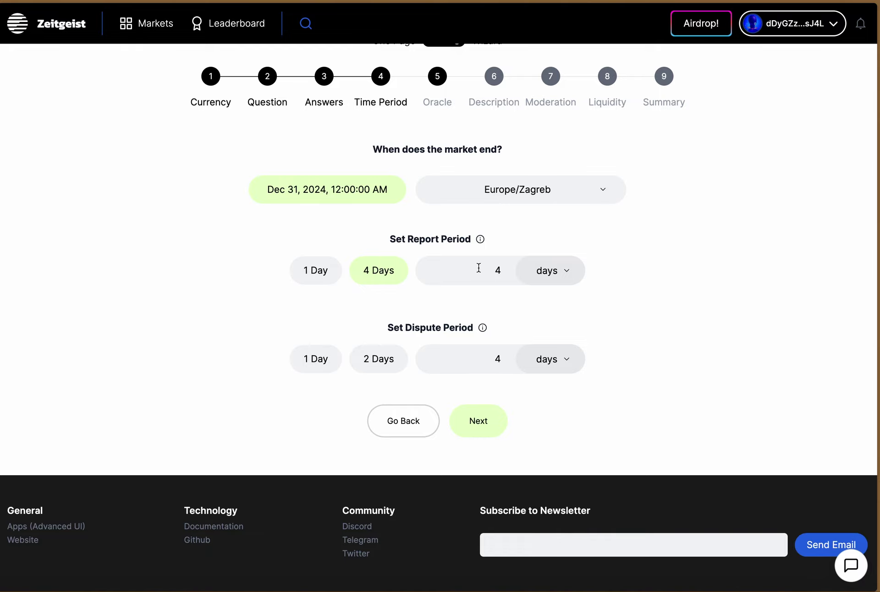
# - Read the explanations of the market's report period and dispute period
pyautogui.click(479, 239)
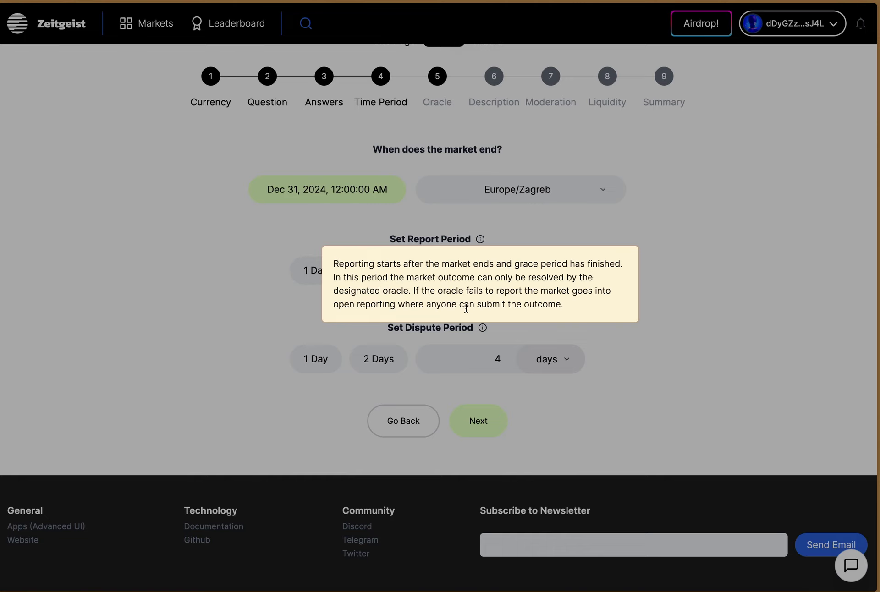
pyautogui.click(454, 244)
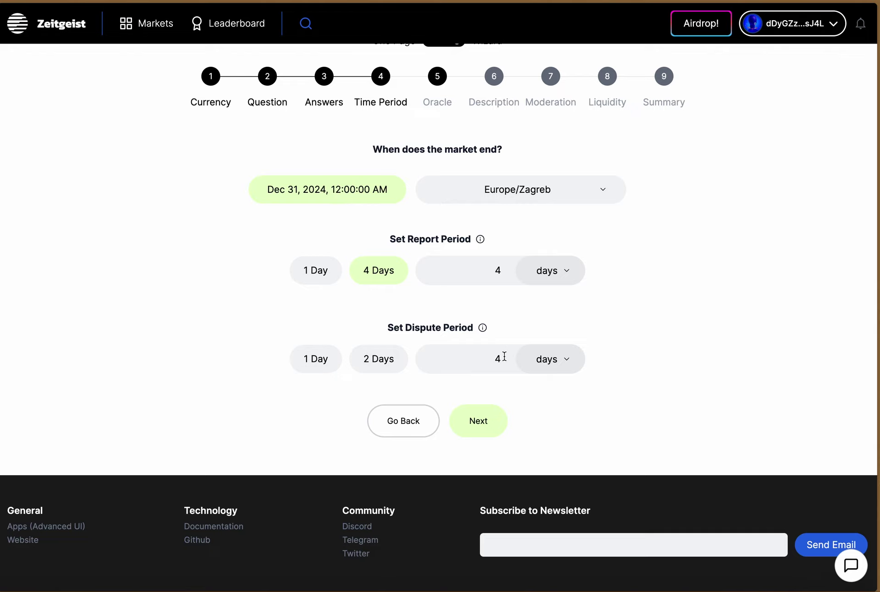
pyautogui.click(482, 328)
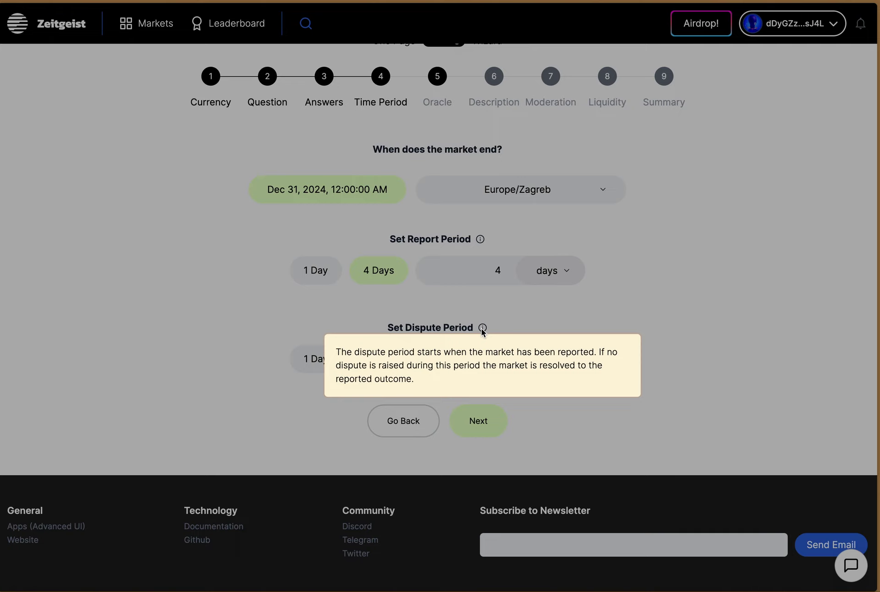
# - Close the dispute period explanation and continue to the oracle stage with the current time period settings
pyautogui.click(455, 320)
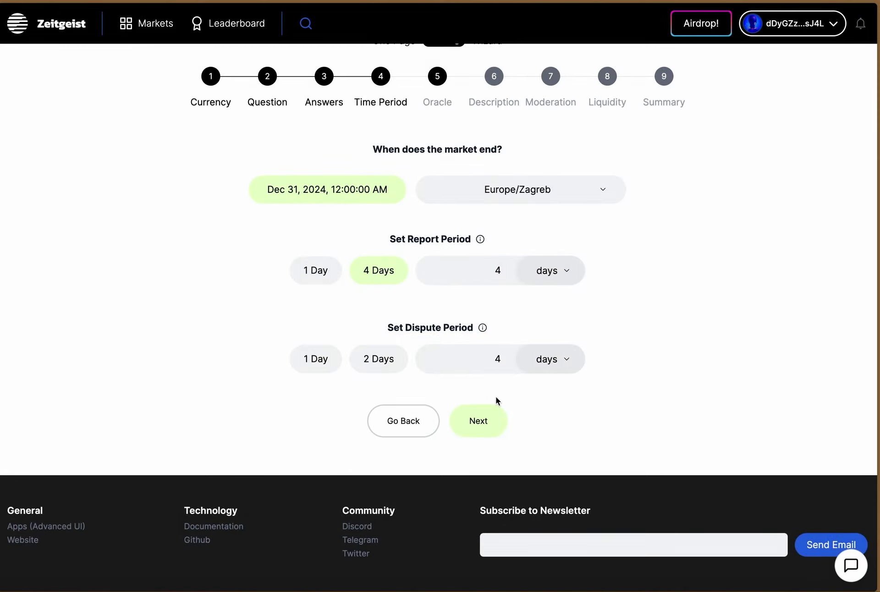
pyautogui.click(482, 421)
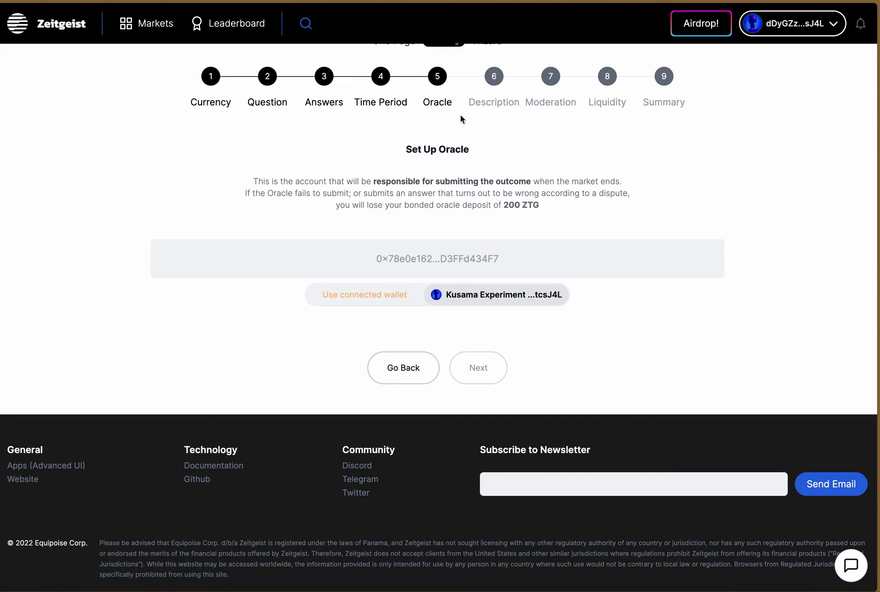
# - Try the connected wallet as the market's oracle and clear the address again
pyautogui.scroll(2, 485, 247)
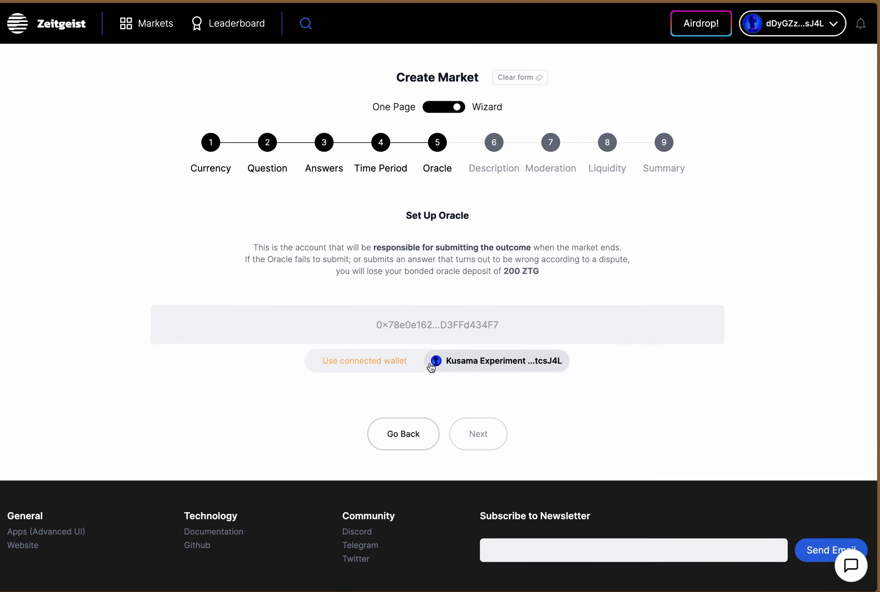
pyautogui.click(460, 362)
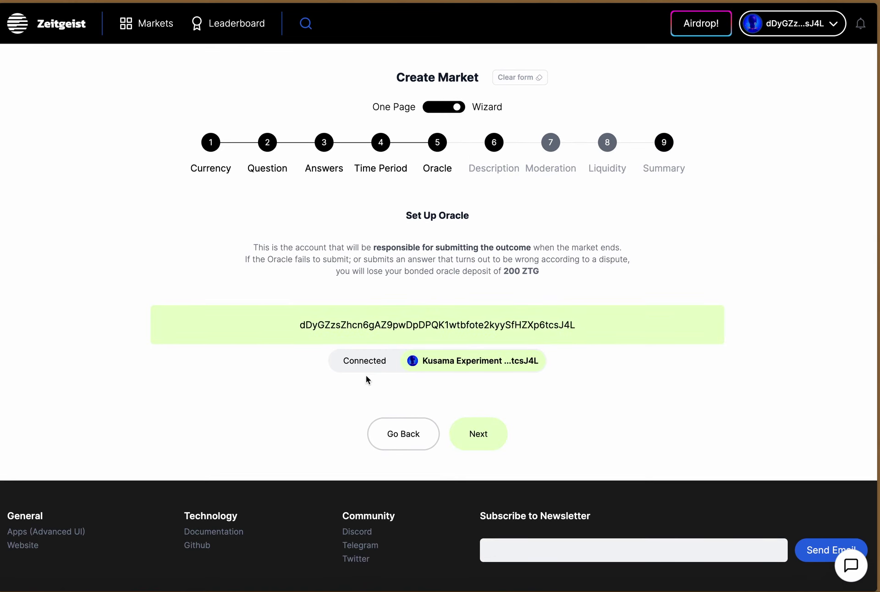
pyautogui.doubleClick(392, 335)
pyautogui.hotkey('ctrl', 'v')
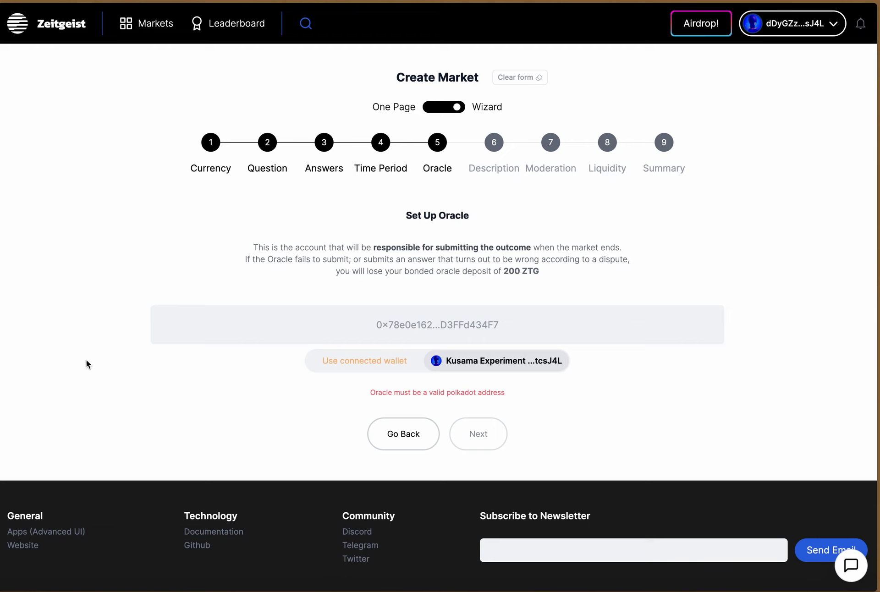
# - Open app.zeitgeist.pm in a new browser tab and go to its list of markets
pyautogui.rightClick(126, 21)
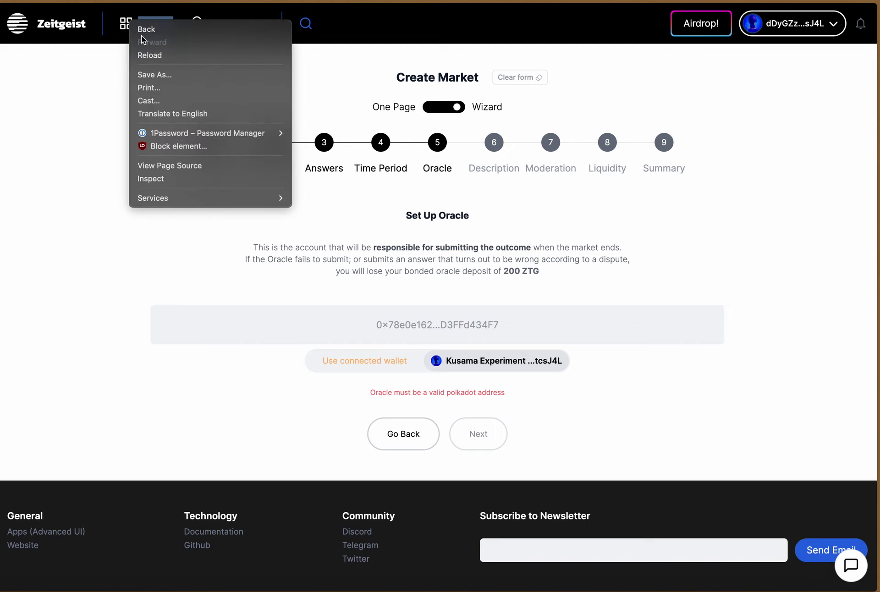
pyautogui.click(75, 99)
pyautogui.press('super+t')
pyautogui.write('app.zei')
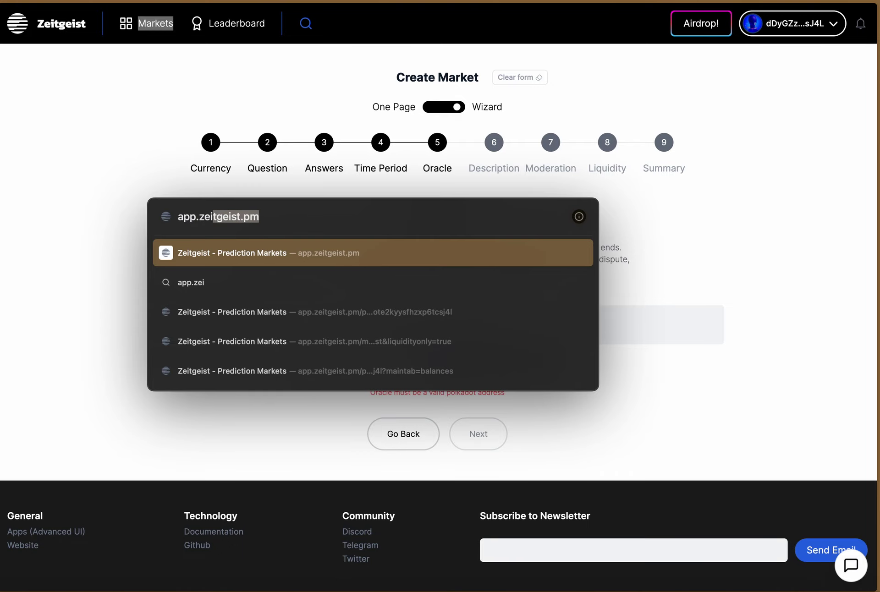
pyautogui.press('Return')
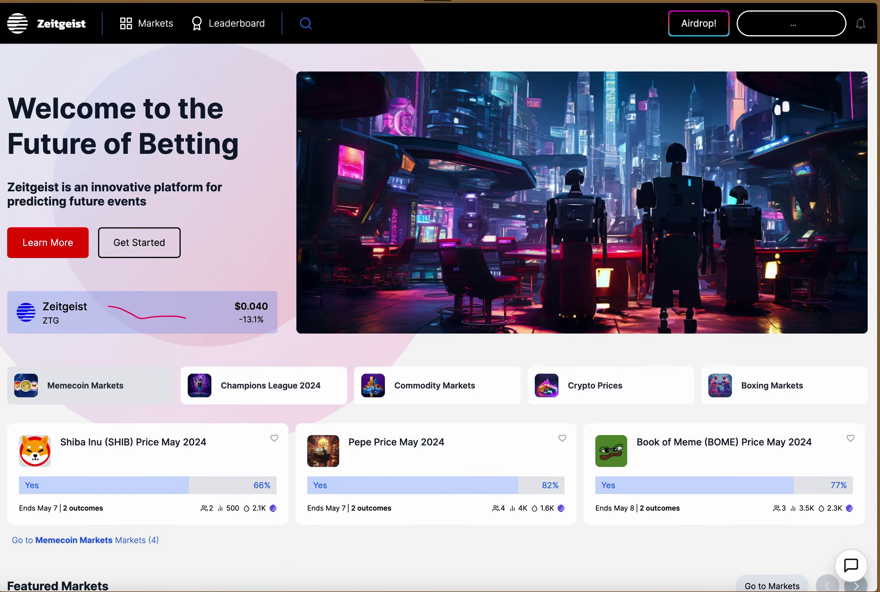
pyautogui.click(147, 23)
pyautogui.click(155, 68)
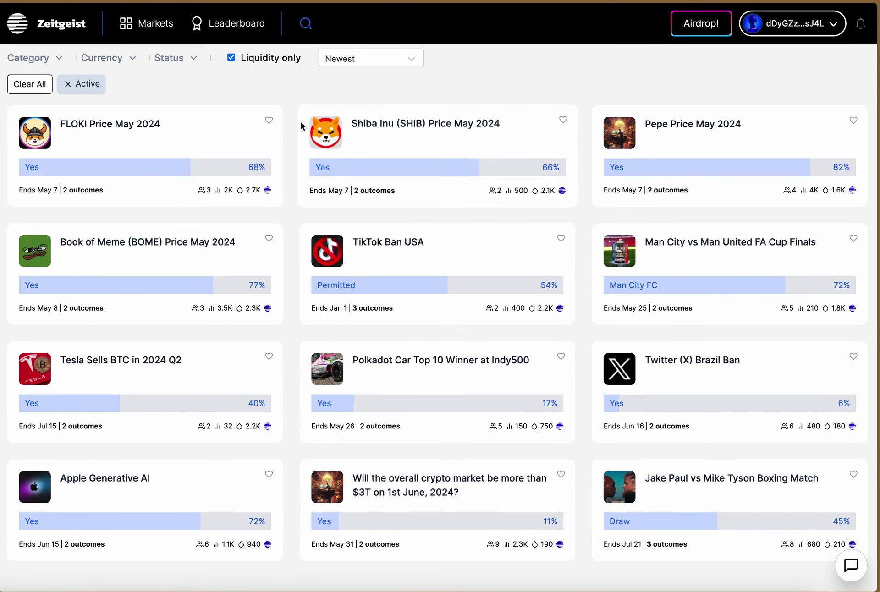
# - Open the FLOKI Price May 2024 market and copy the address of its oracle
pyautogui.click(156, 143)
pyautogui.scroll(-6, 52, 367)
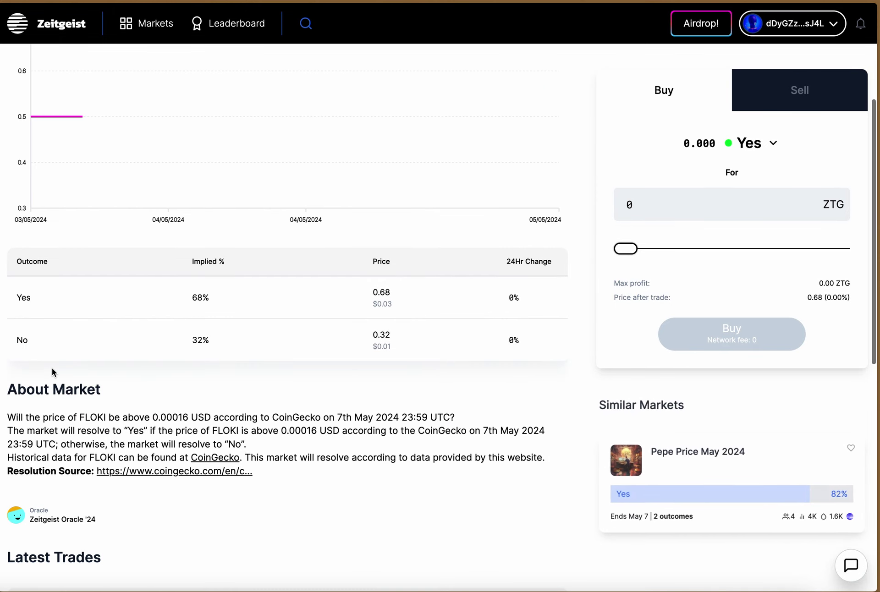
pyautogui.click(42, 459)
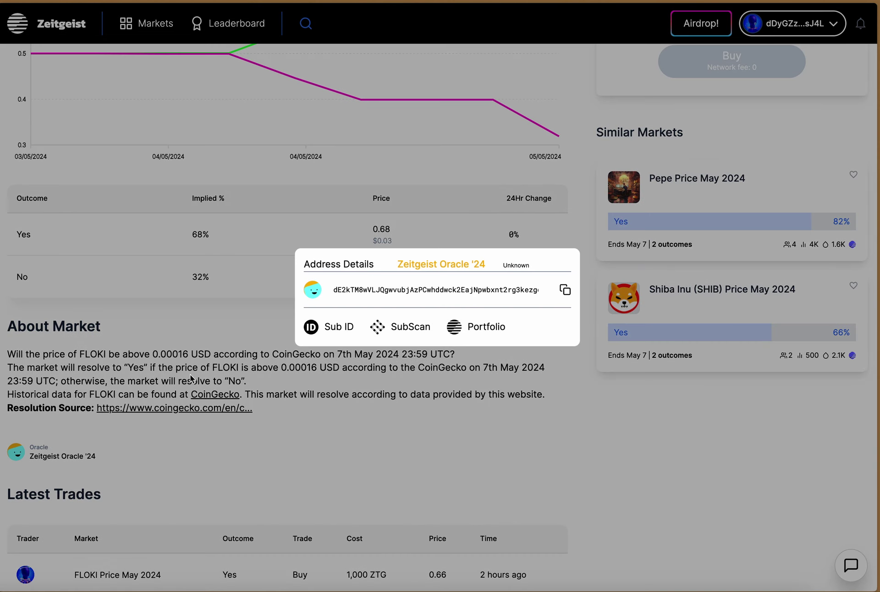
pyautogui.click(565, 290)
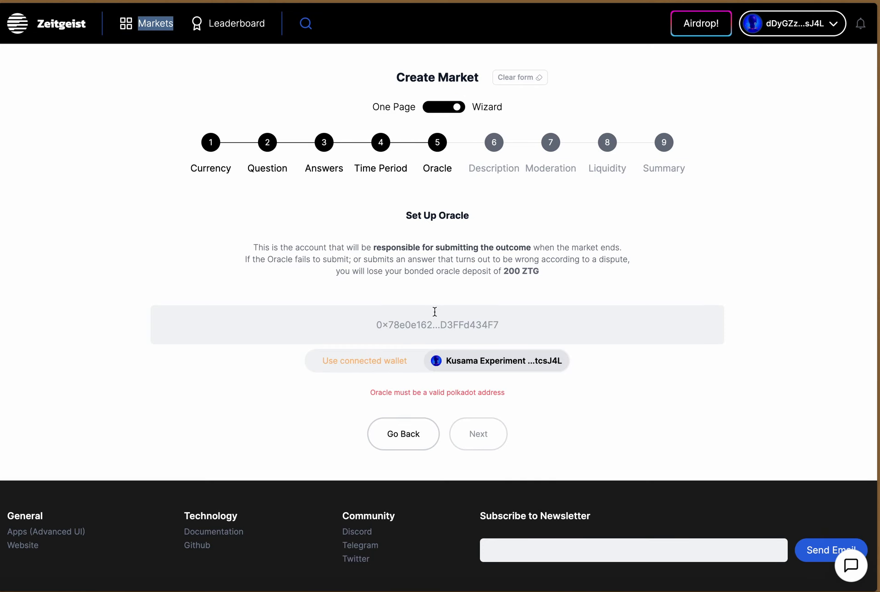
# - Paste the copied oracle address into the new market's oracle setup and continue to the description stage
pyautogui.click(433, 325)
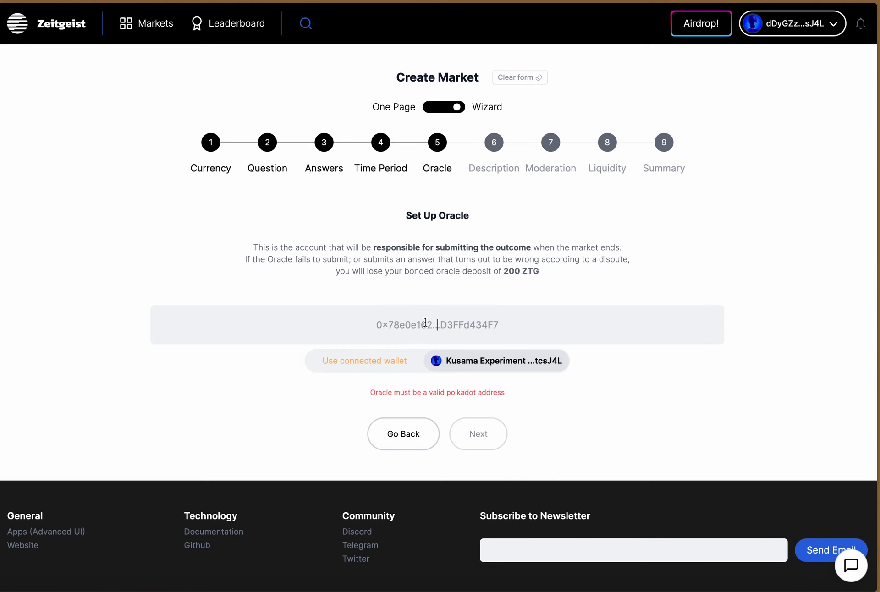
pyautogui.hotkey('ctrl', 'v')
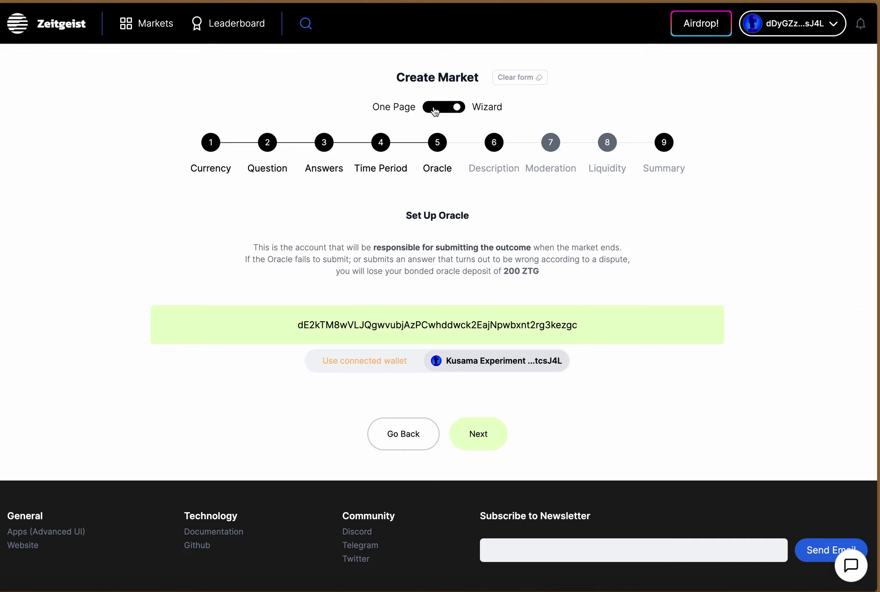
pyautogui.click(497, 429)
pyautogui.scroll(2, 371, 172)
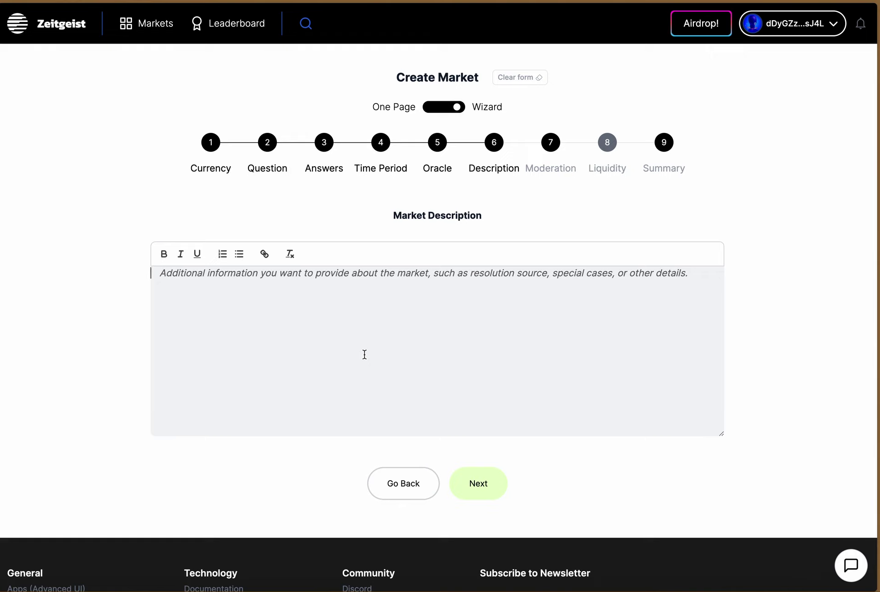
# - Start the market description with "Dot Leap will be decentralized in terms of" and continue to the liquidity stage with Permissionless moderation
pyautogui.write('Dot Leap')
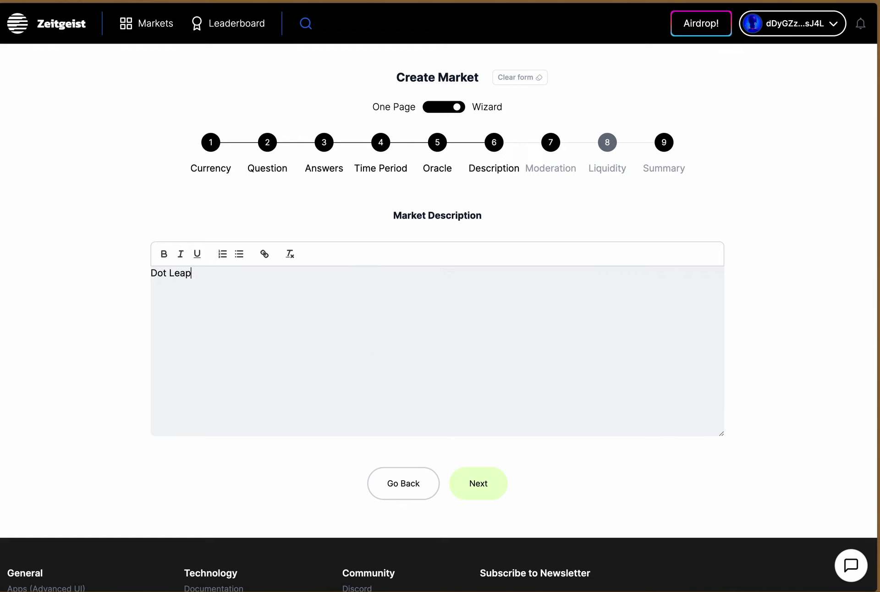
pyautogui.write(' will be decentralized in terms of publi')
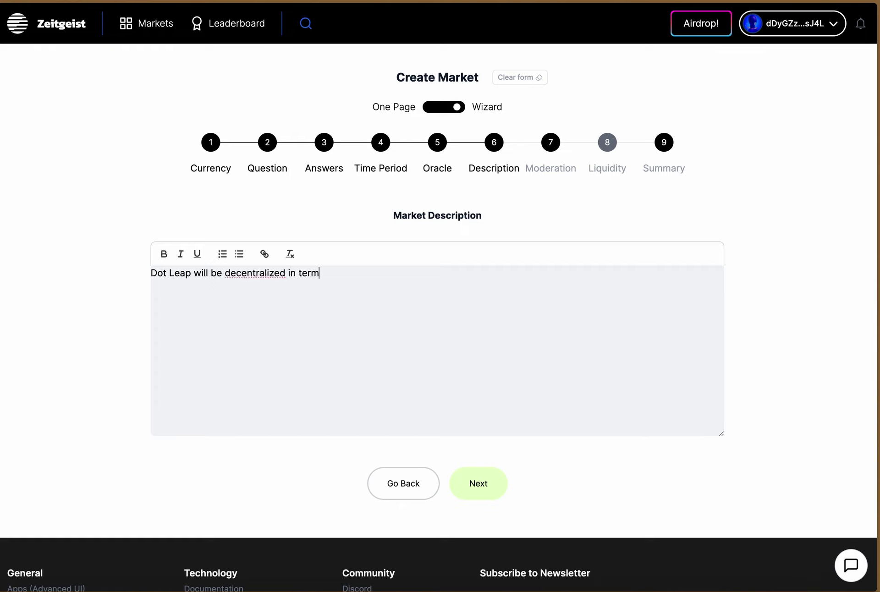
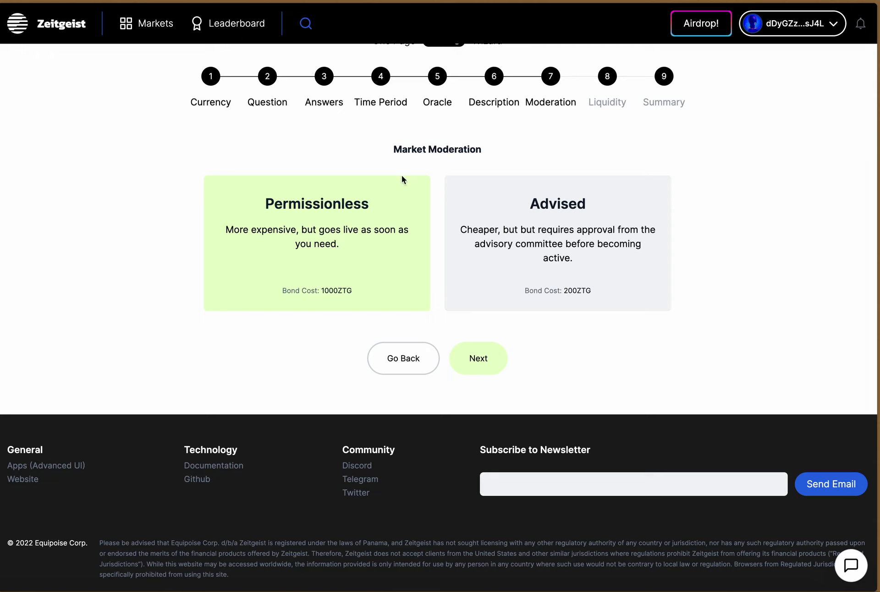
pyautogui.click(477, 368)
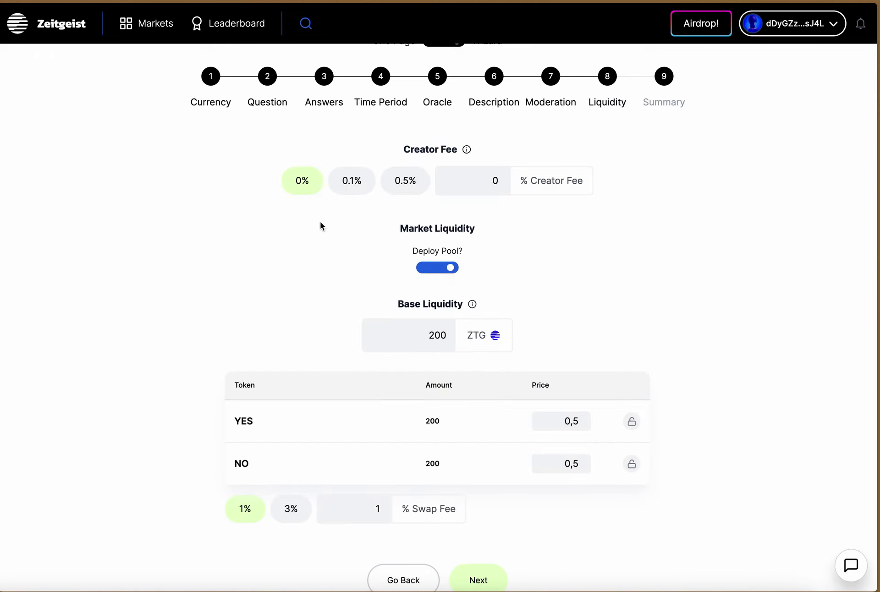
# - Look over the liquidity settings and read the explanation of the creator fee
pyautogui.scroll(-5, 227, 182)
pyautogui.scroll(5, 226, 182)
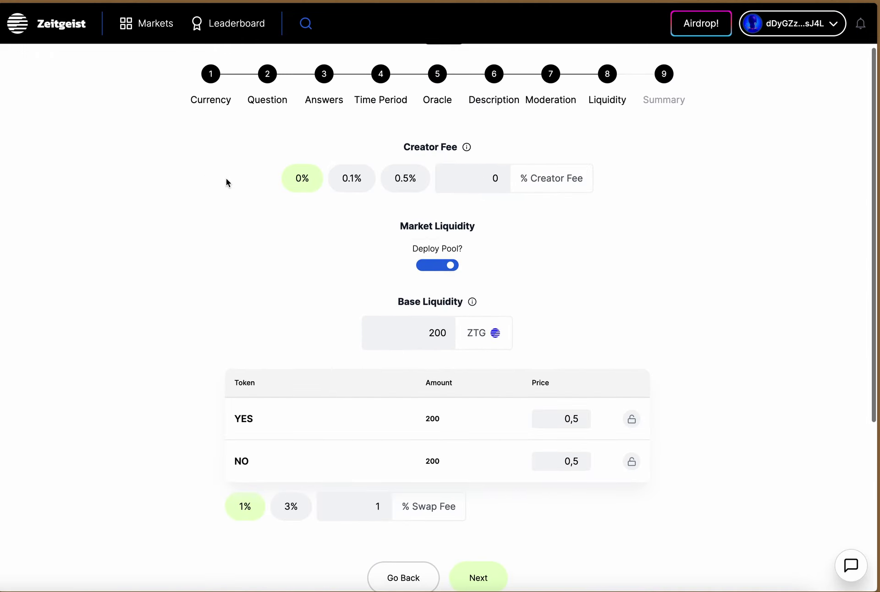
pyautogui.scroll(-1, 226, 182)
pyautogui.scroll(2, 226, 181)
pyautogui.scroll(-2, 226, 182)
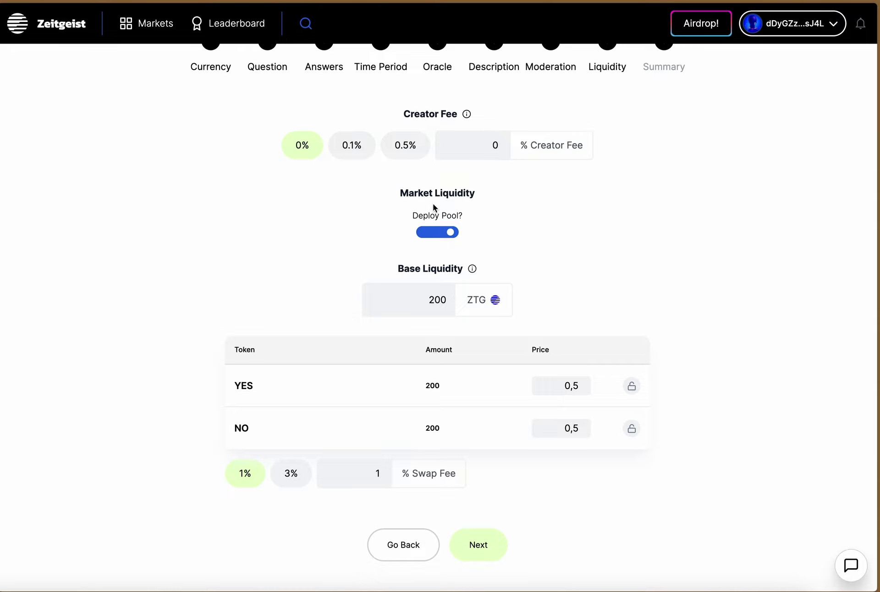
pyautogui.click(467, 114)
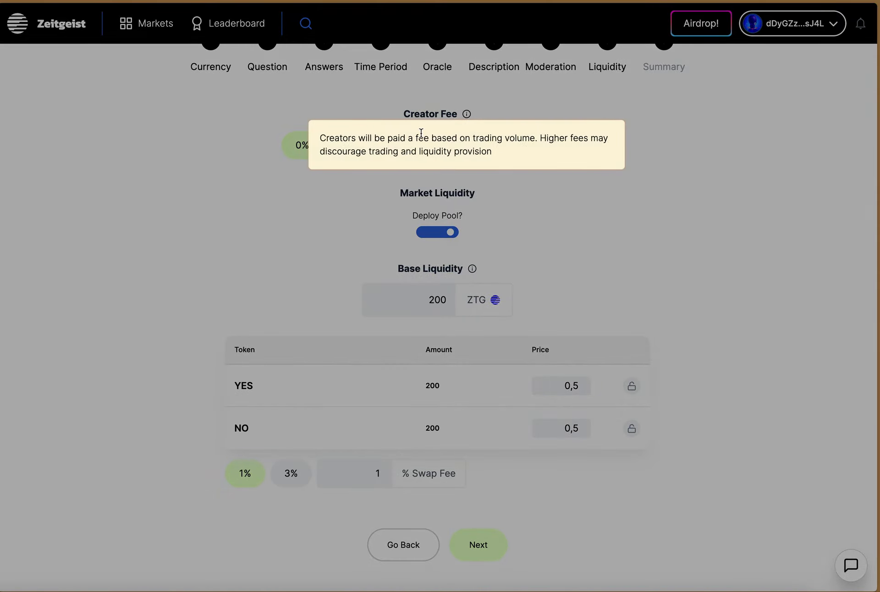
pyautogui.click(526, 103)
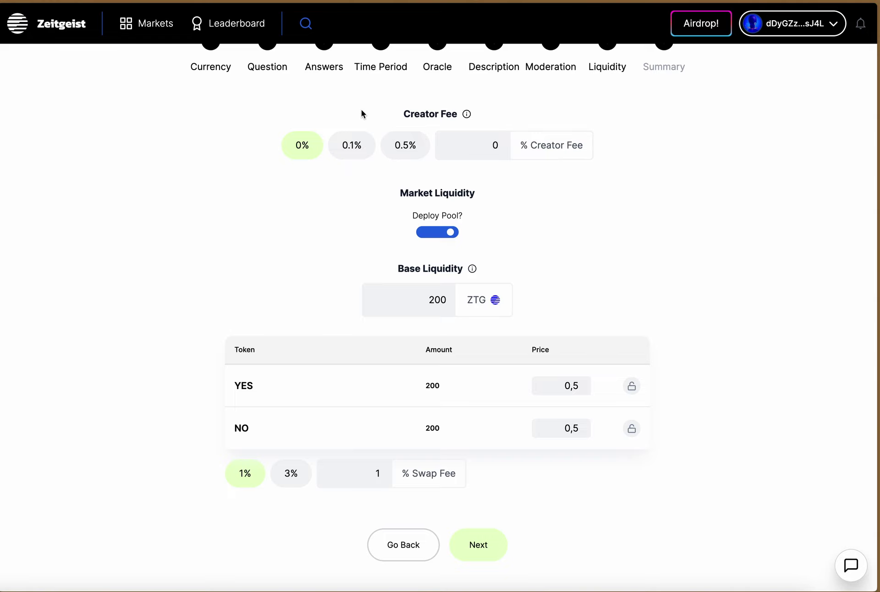
# - Set the creator fee to 0.1% and switch pool deployment off and back on
pyautogui.click(350, 149)
pyautogui.click(442, 233)
pyautogui.click(442, 234)
# - Read the explanation of the base liquidity and set it to 50000 ZTG
pyautogui.scroll(-2, 396, 251)
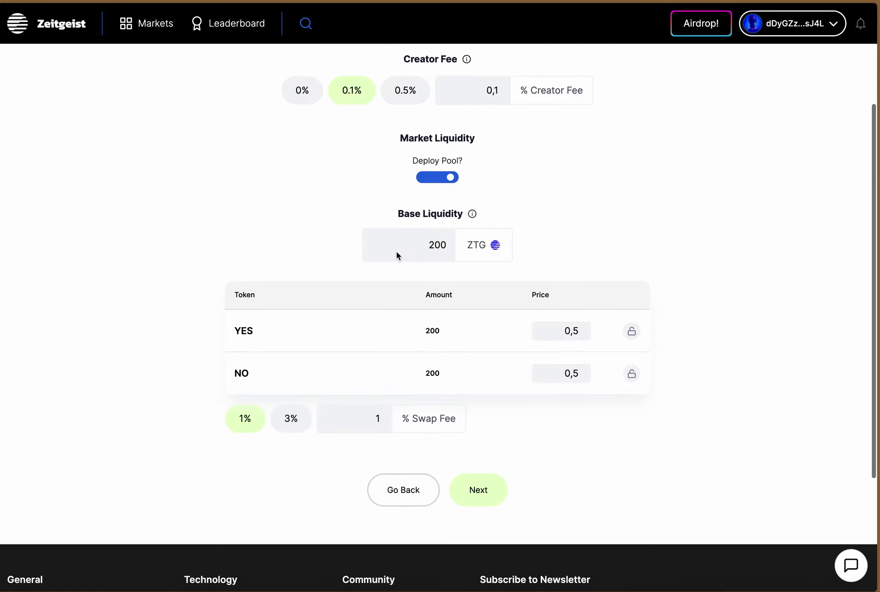
pyautogui.click(472, 213)
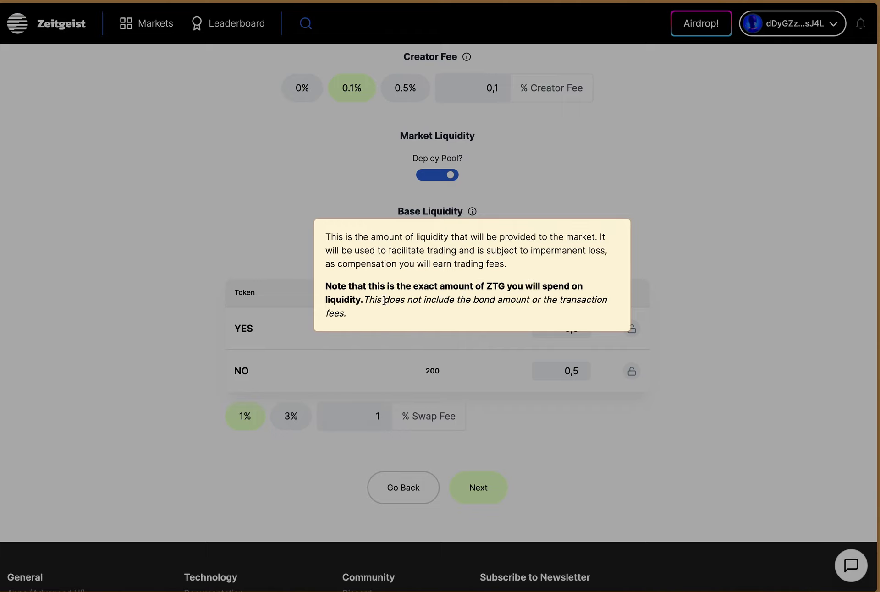
pyautogui.click(227, 211)
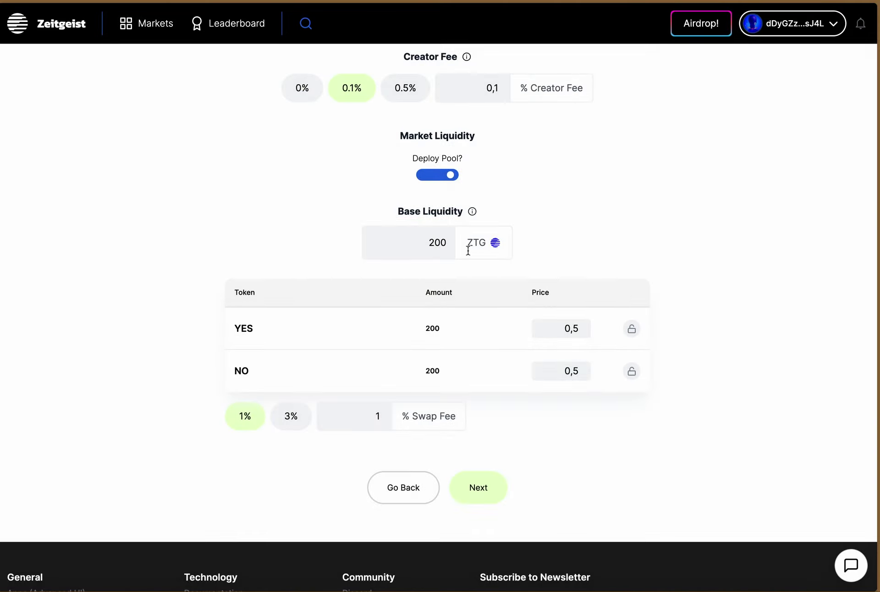
pyautogui.doubleClick(442, 250)
pyautogui.write('50000')
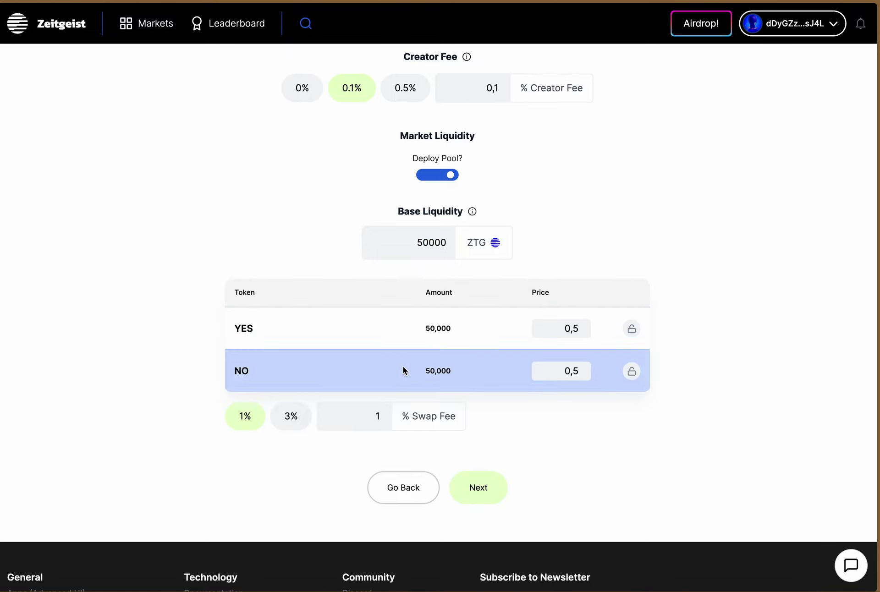
pyautogui.click(808, 24)
pyautogui.click(773, 36)
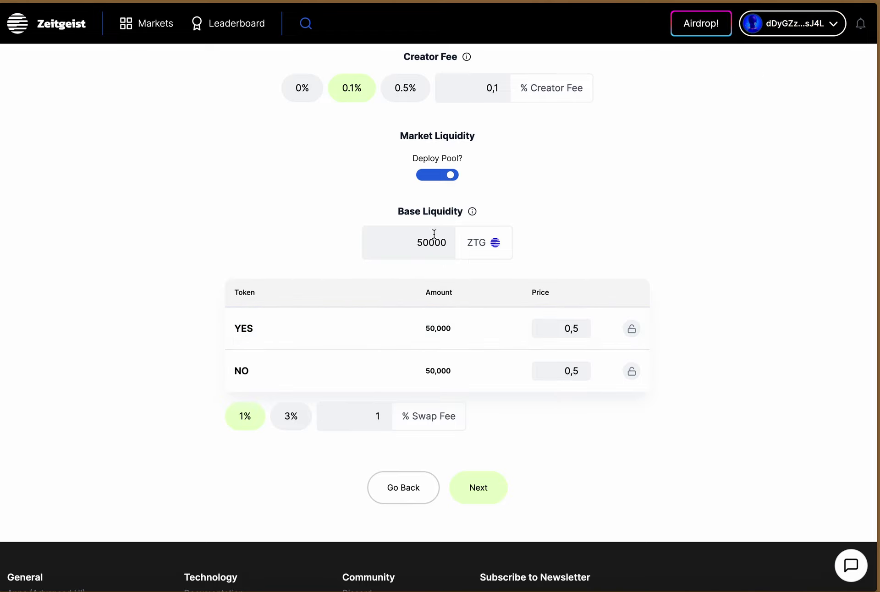
pyautogui.doubleClick(418, 245)
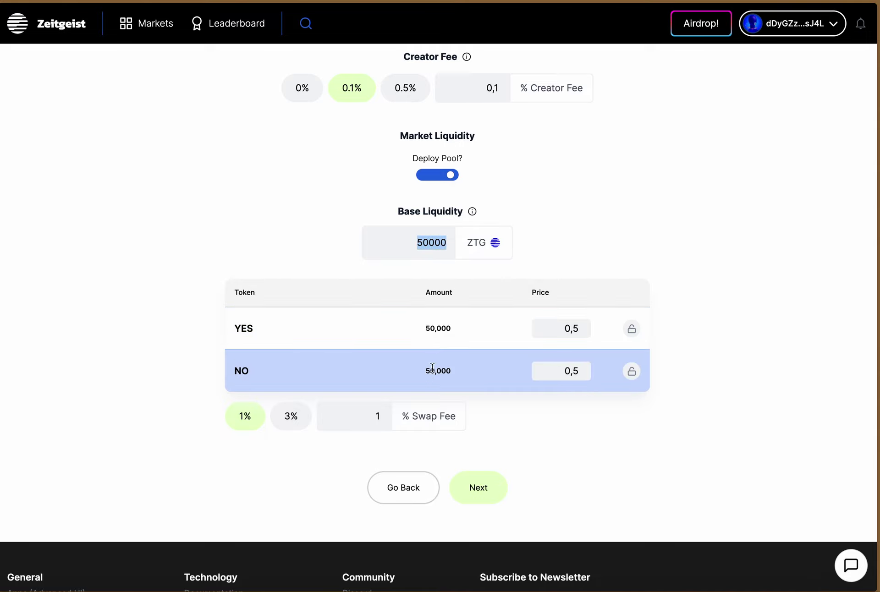
pyautogui.click(366, 275)
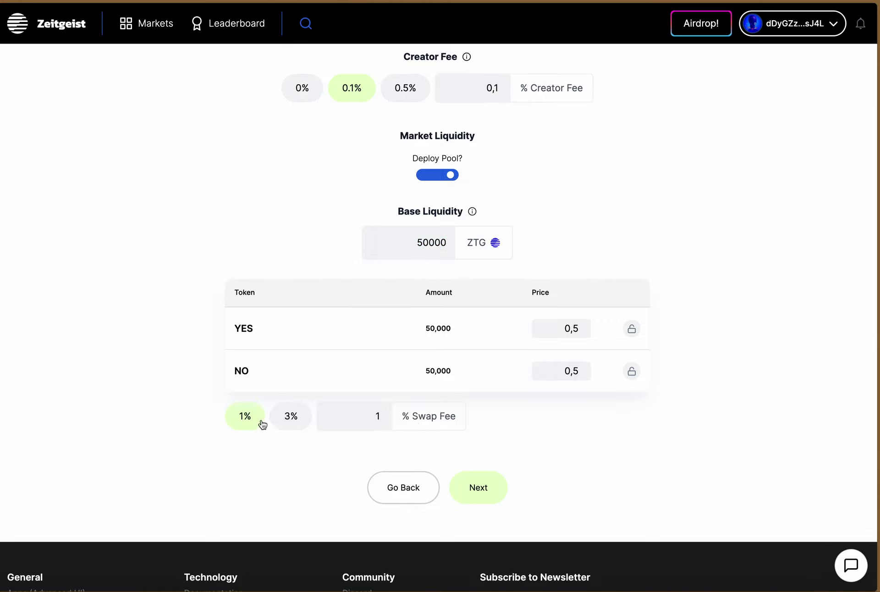
# - Try changing the YES token's price to 0,2 and locking it
pyautogui.scroll(3, 398, 415)
pyautogui.scroll(-2, 397, 415)
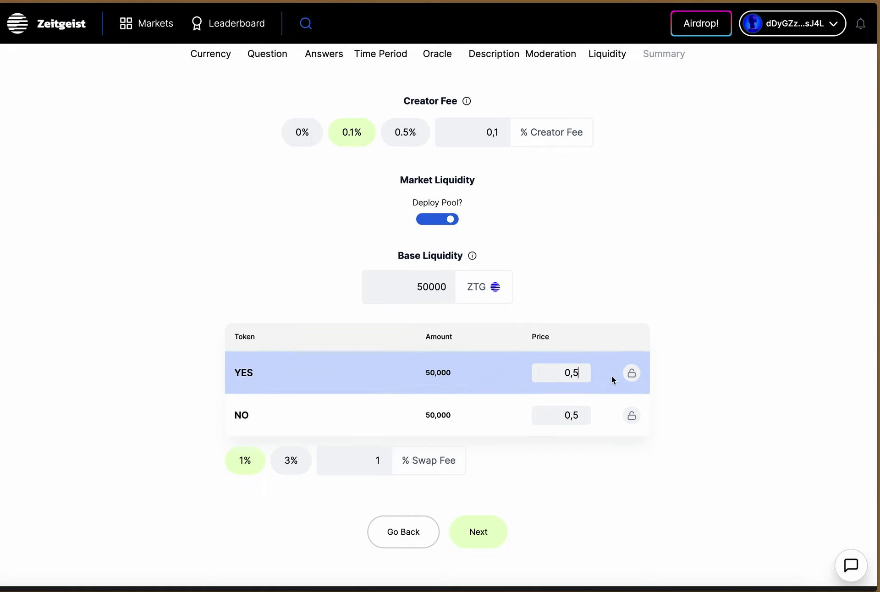
pyautogui.press('BackSpace')
pyautogui.write('2')
pyautogui.click(544, 378)
pyautogui.click(633, 373)
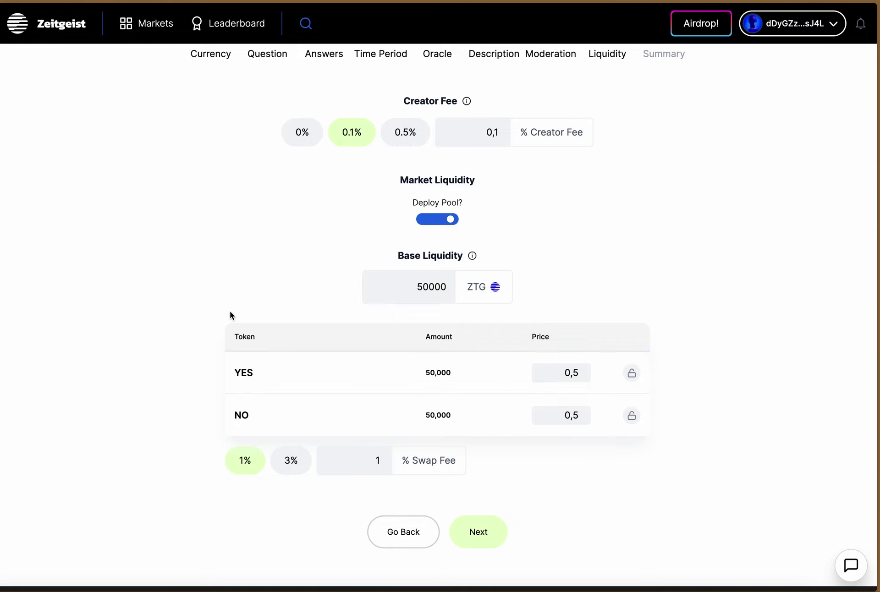
pyautogui.scroll(-2, 313, 245)
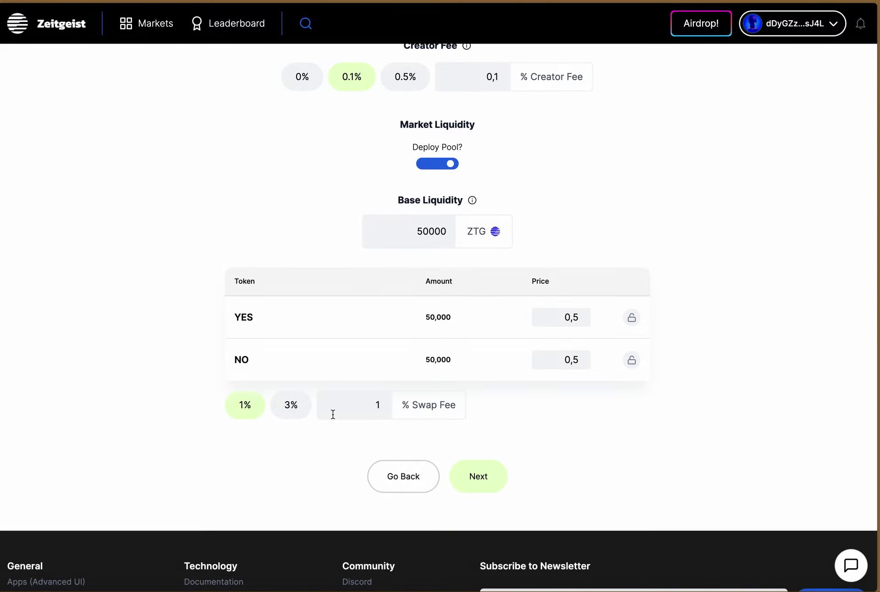
pyautogui.scroll(5, 251, 411)
pyautogui.scroll(-4, 251, 411)
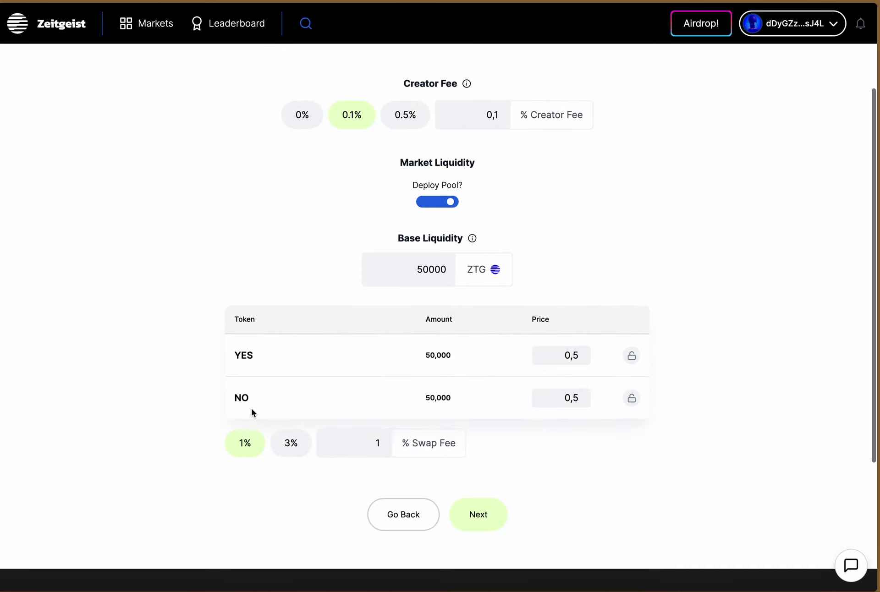
pyautogui.scroll(-1, 251, 411)
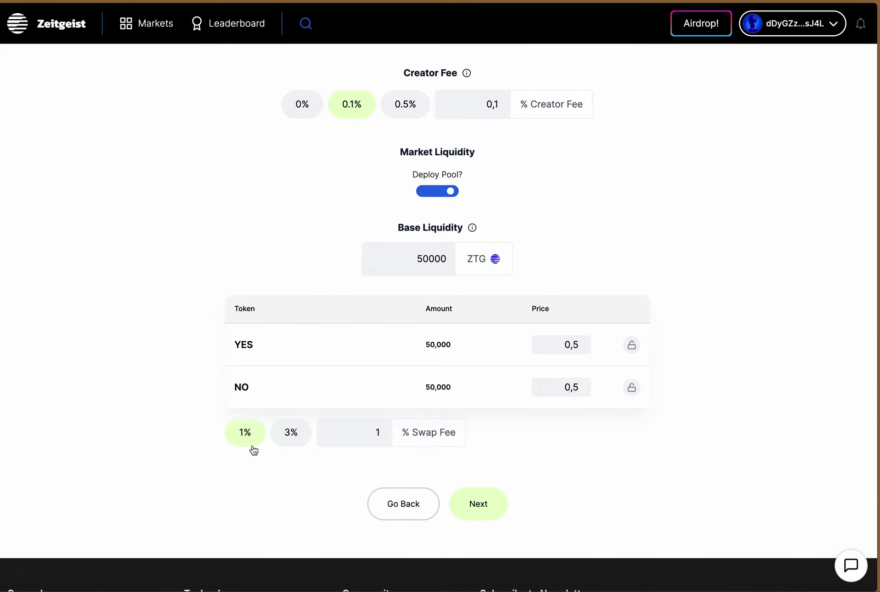
# - Review the market summary, publish the market and approve the transaction in the wallet
pyautogui.click(475, 502)
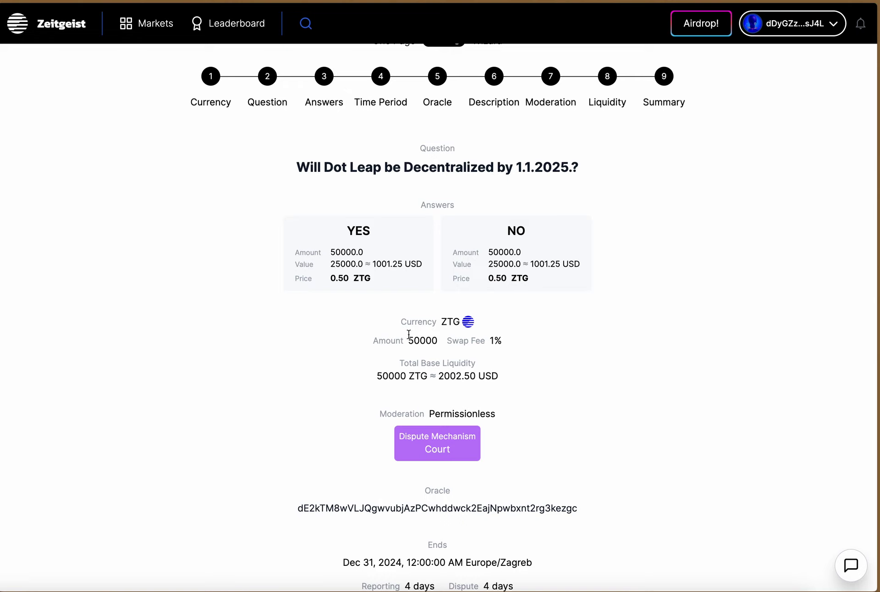
pyautogui.scroll(2, 438, 351)
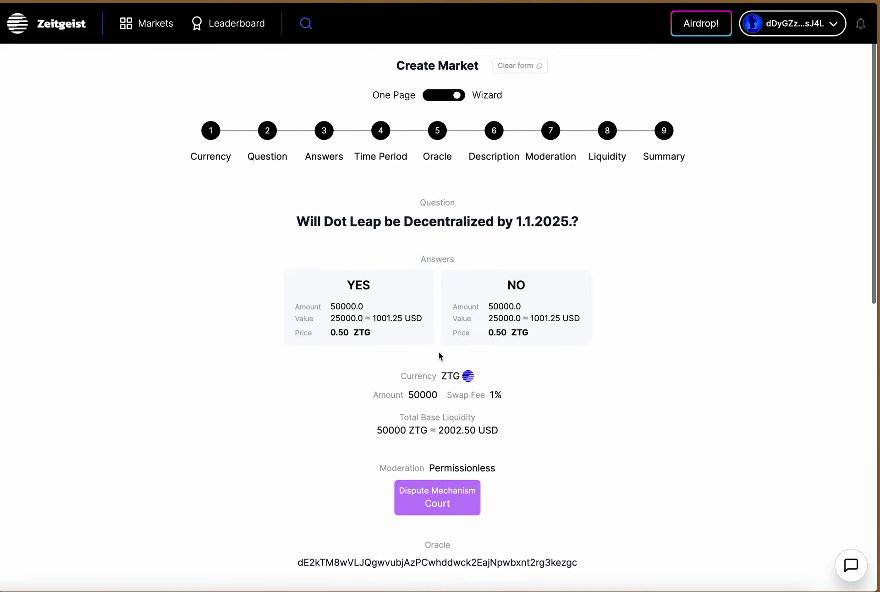
pyautogui.scroll(-3, 438, 356)
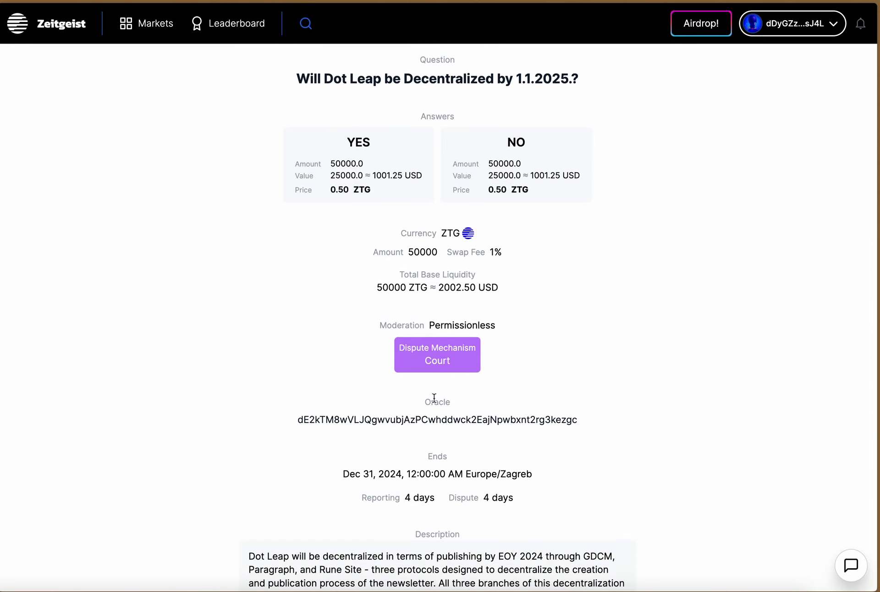
pyautogui.scroll(-2, 419, 428)
pyautogui.scroll(-5, 408, 437)
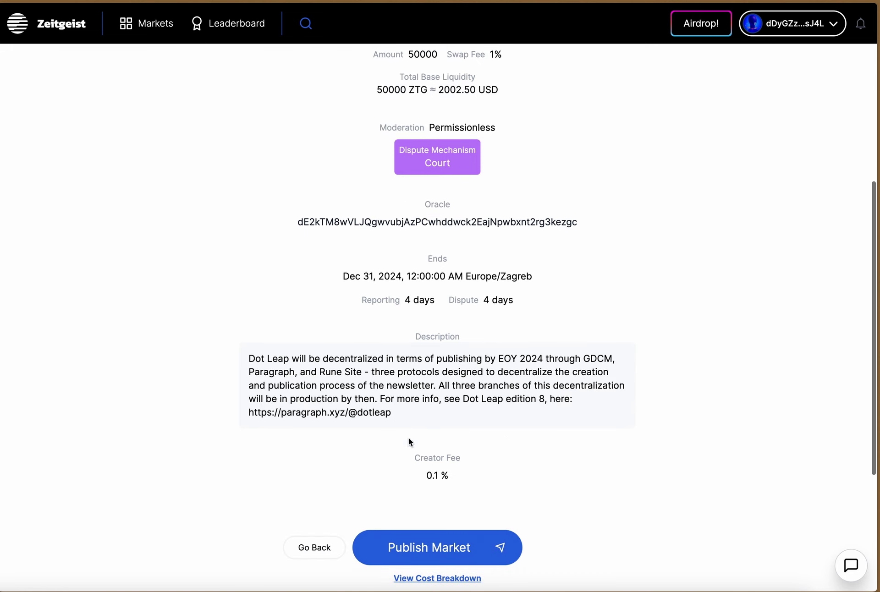
pyautogui.click(437, 397)
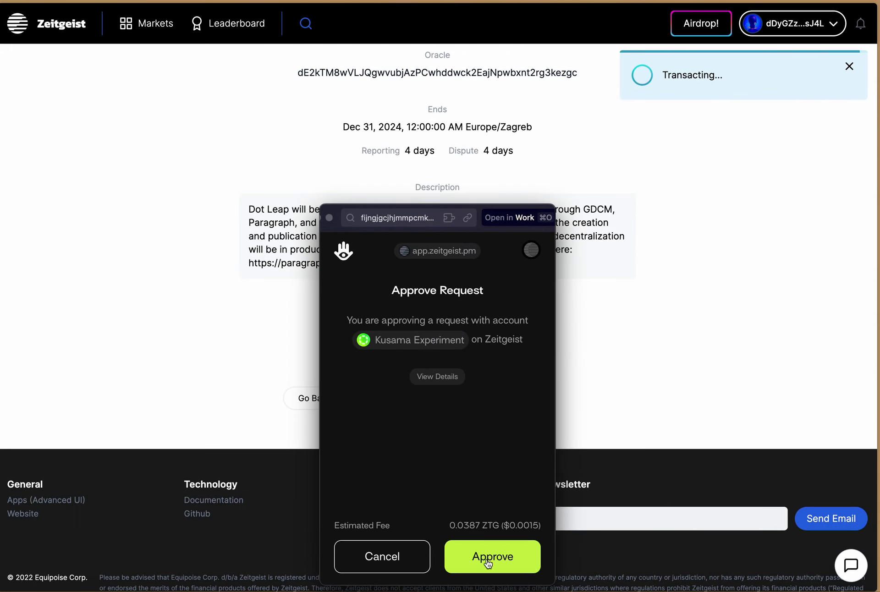
pyautogui.click(492, 556)
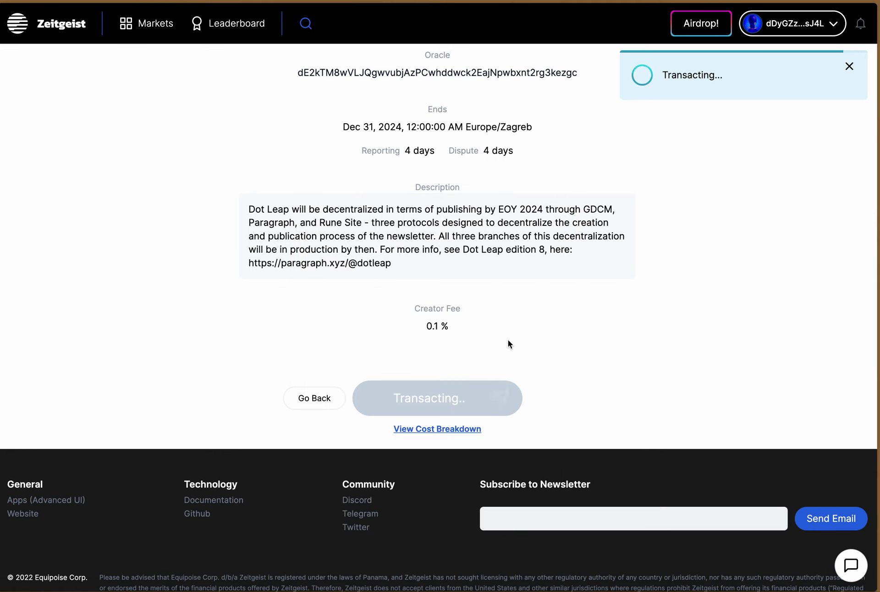
pyautogui.scroll(10, 452, 249)
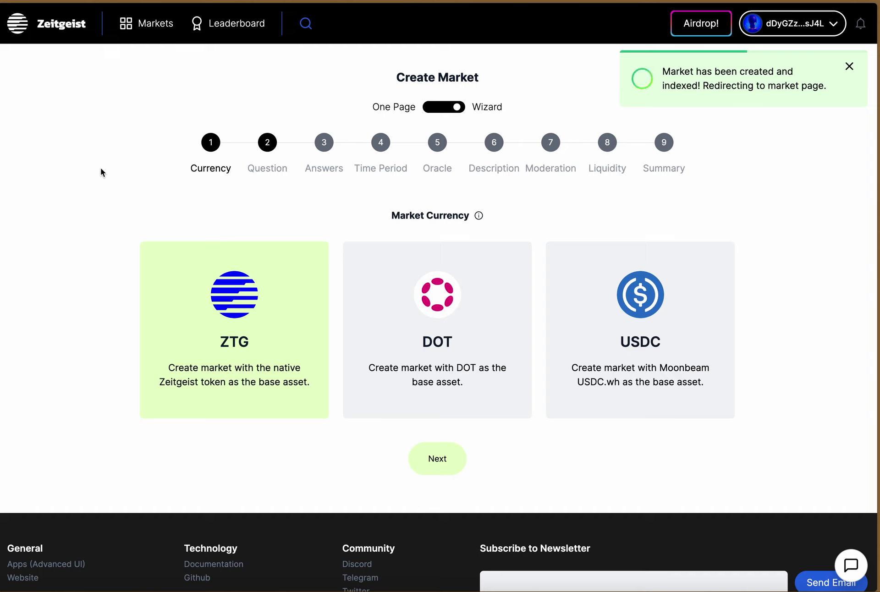
# - Look over the newly published market's page, including the details below its outcome table
pyautogui.click(149, 28)
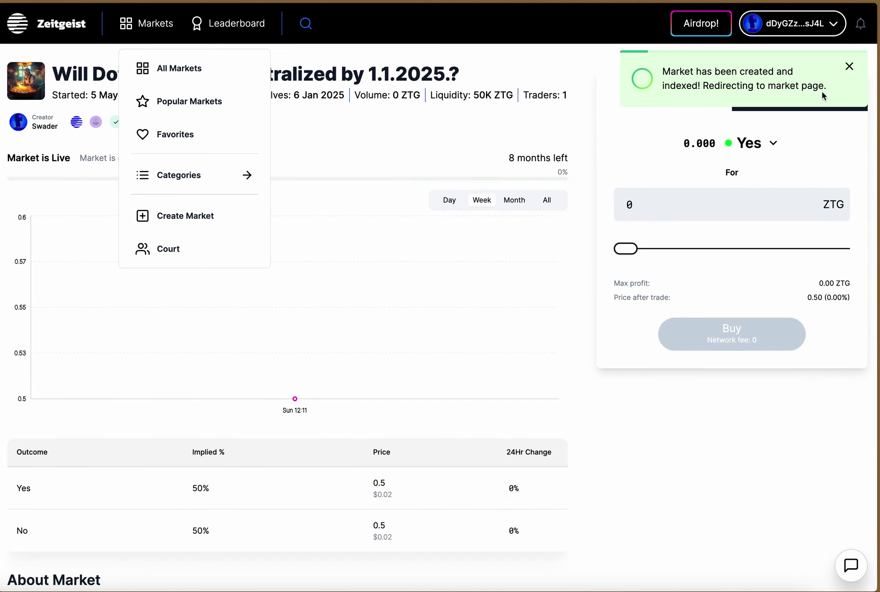
pyautogui.click(557, 55)
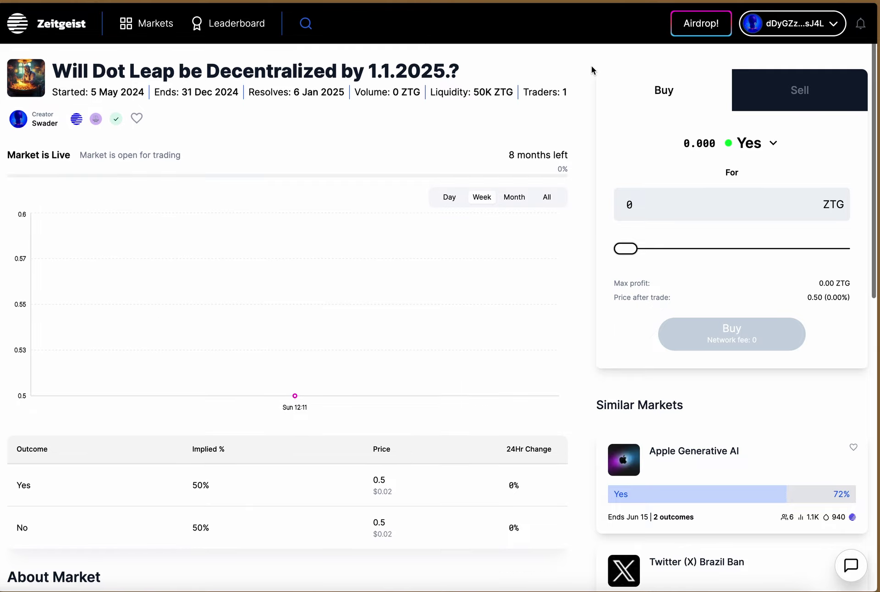
pyautogui.scroll(-5, 591, 69)
pyautogui.scroll(5, 591, 69)
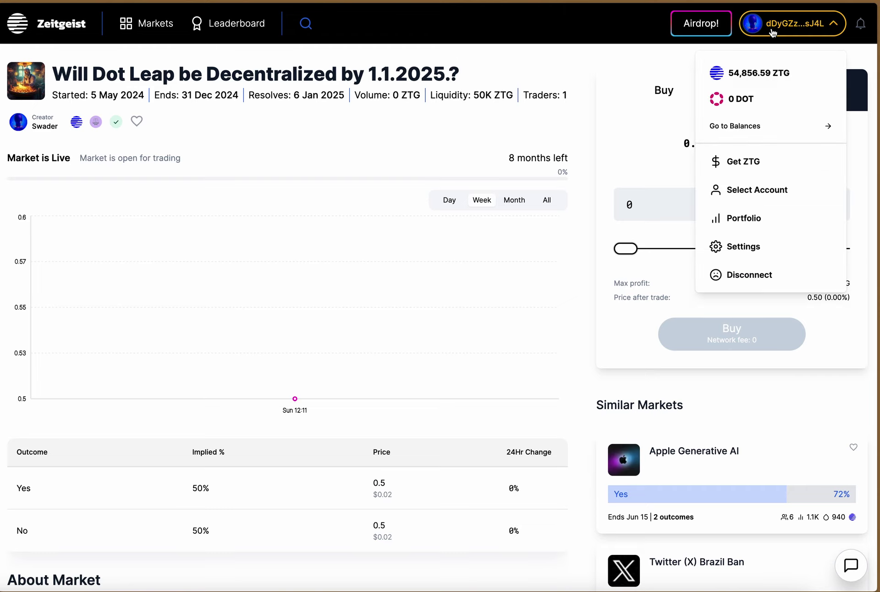
# - Try an amount of 50000 ZTG for buying Yes predictions and clear it again
pyautogui.click(685, 207)
pyautogui.press('BackSpace')
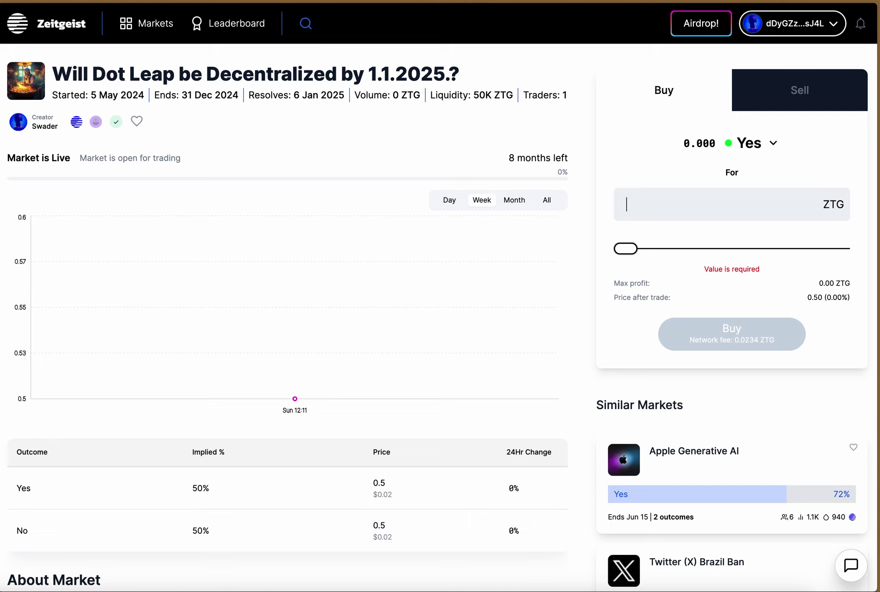
pyautogui.write('50000')
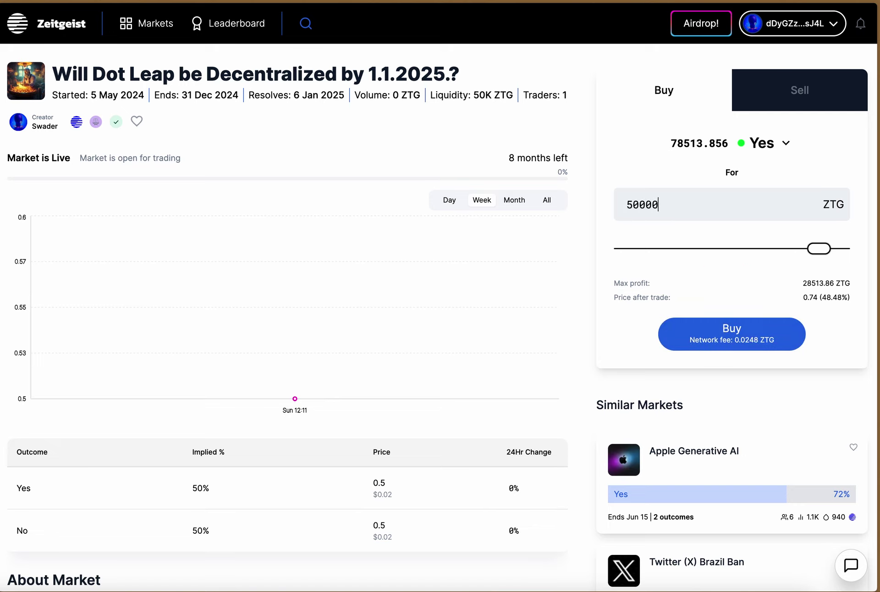
pyautogui.hotkey('ctrl', 'a')
pyautogui.press('BackSpace')
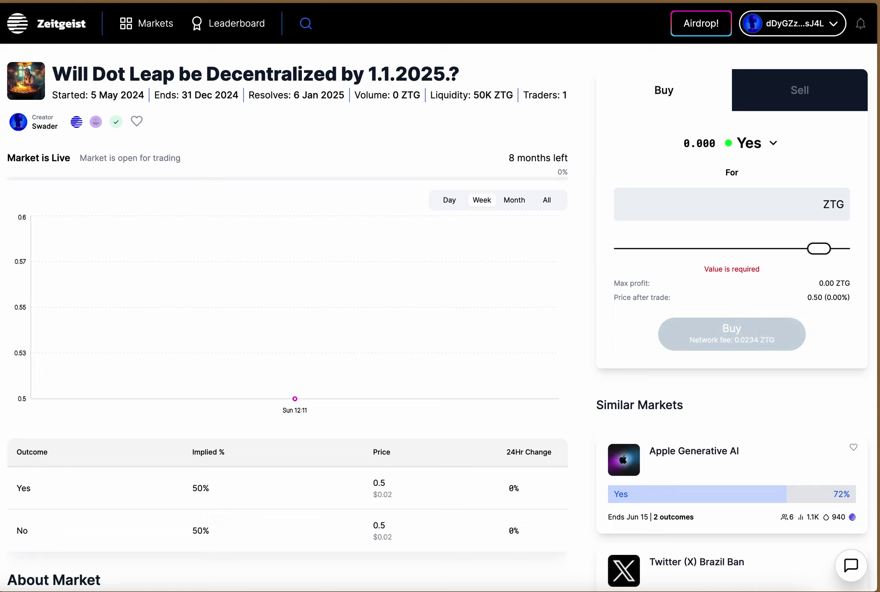
# - Buy Yes predictions for 10000 ZTG, approve the trade in the wallet and return to the trading form
pyautogui.write('10000')
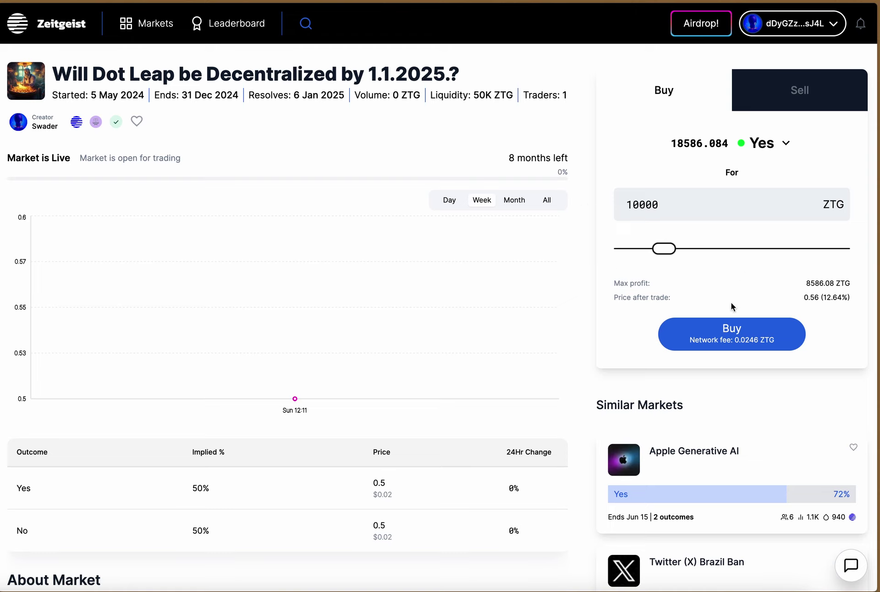
pyautogui.click(729, 339)
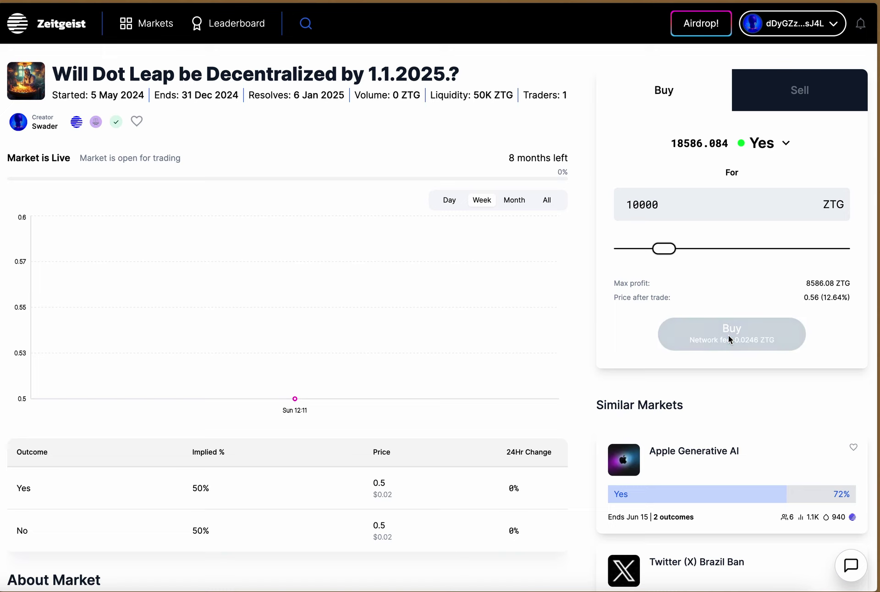
pyautogui.click(771, 496)
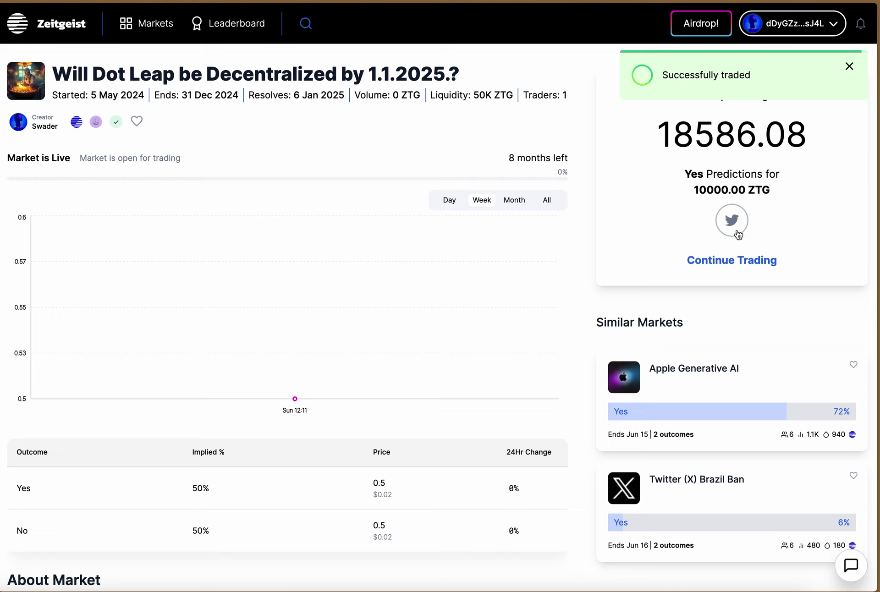
pyautogui.click(733, 261)
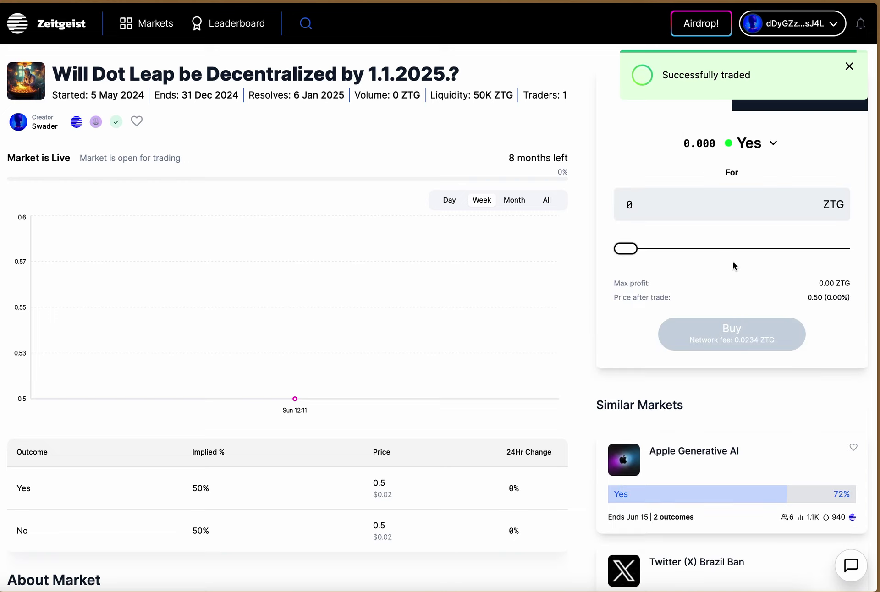